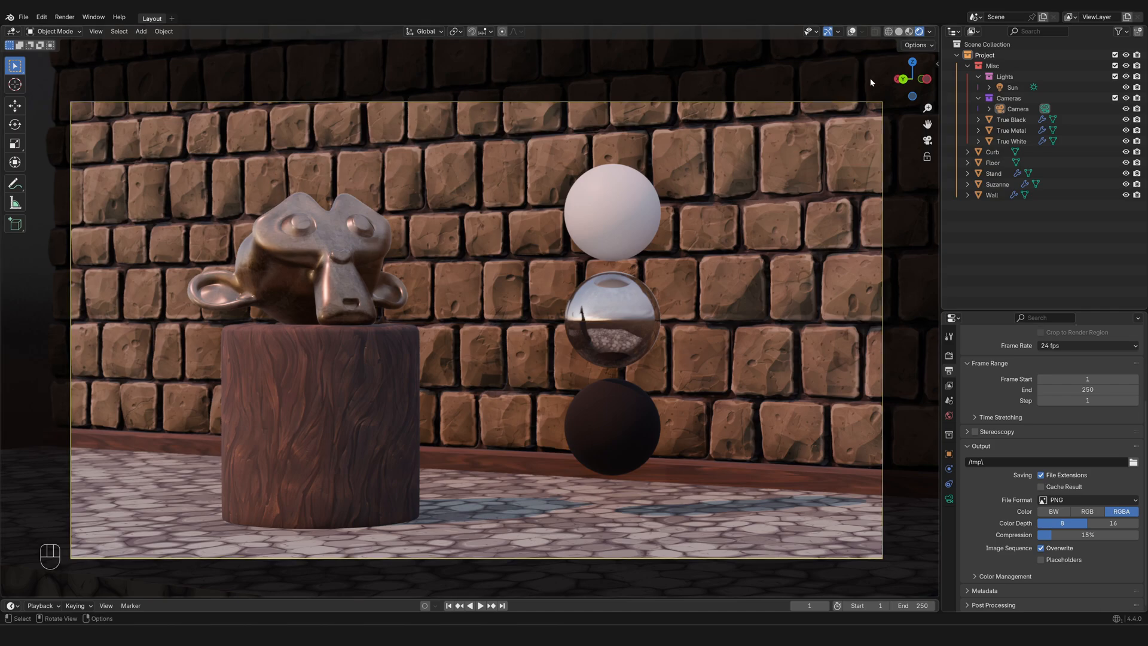
# Compare the scene in the Solid, Material Preview, Rendered and Wireframe viewport shading modes.
pyautogui.click(899, 33)
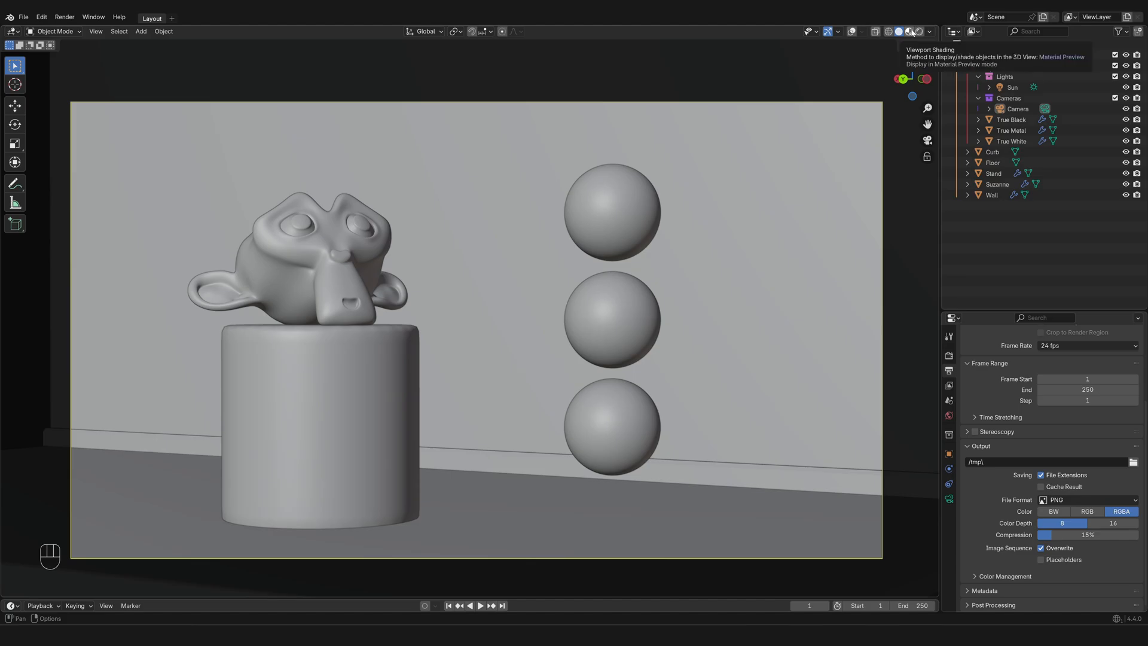
pyautogui.click(911, 31)
pyautogui.click(919, 32)
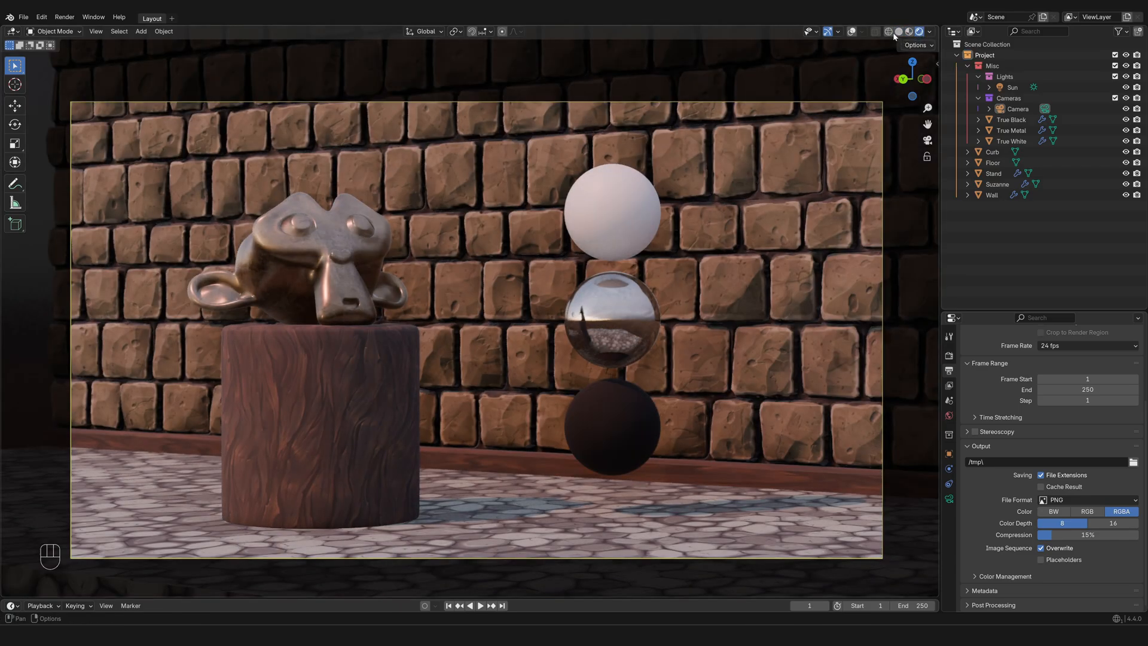
pyautogui.click(890, 32)
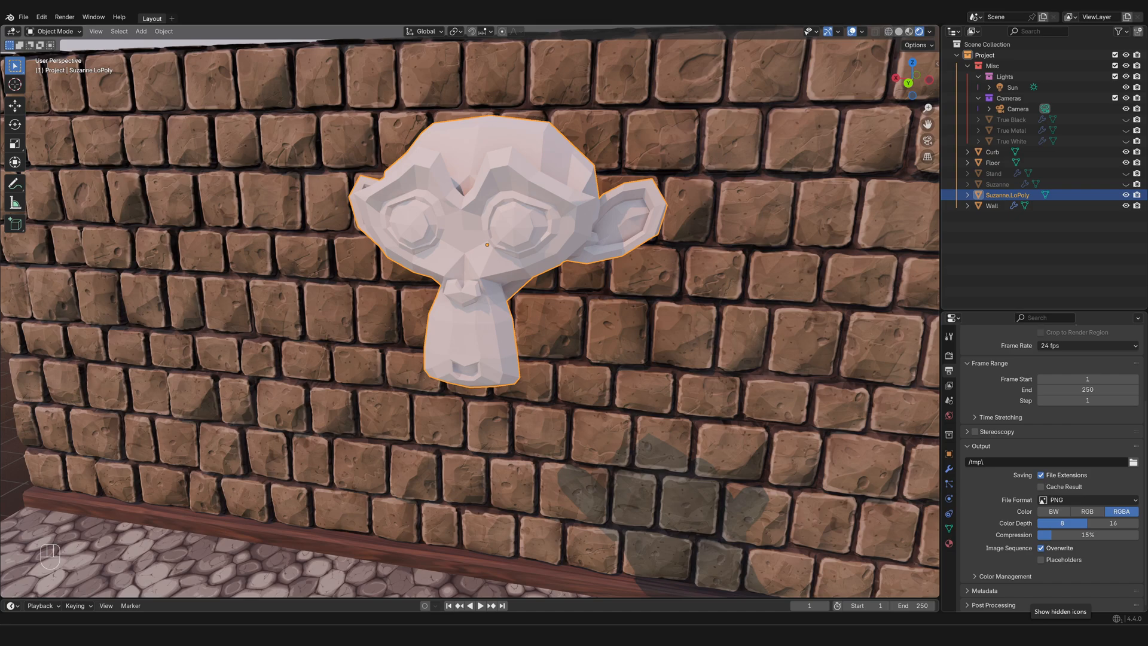
# Switch the Suzanne.LoPoly object to Edit Mode and frame its mesh in the view.
pyautogui.press('Tab')
pyautogui.click(65, 32)
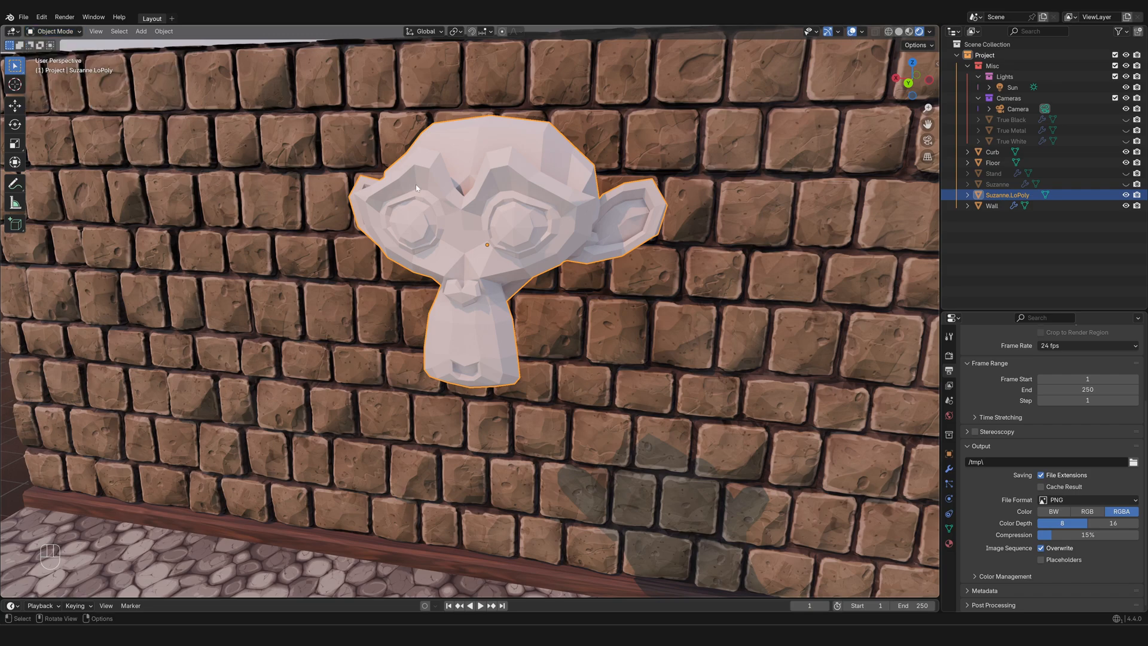
pyautogui.click(79, 32)
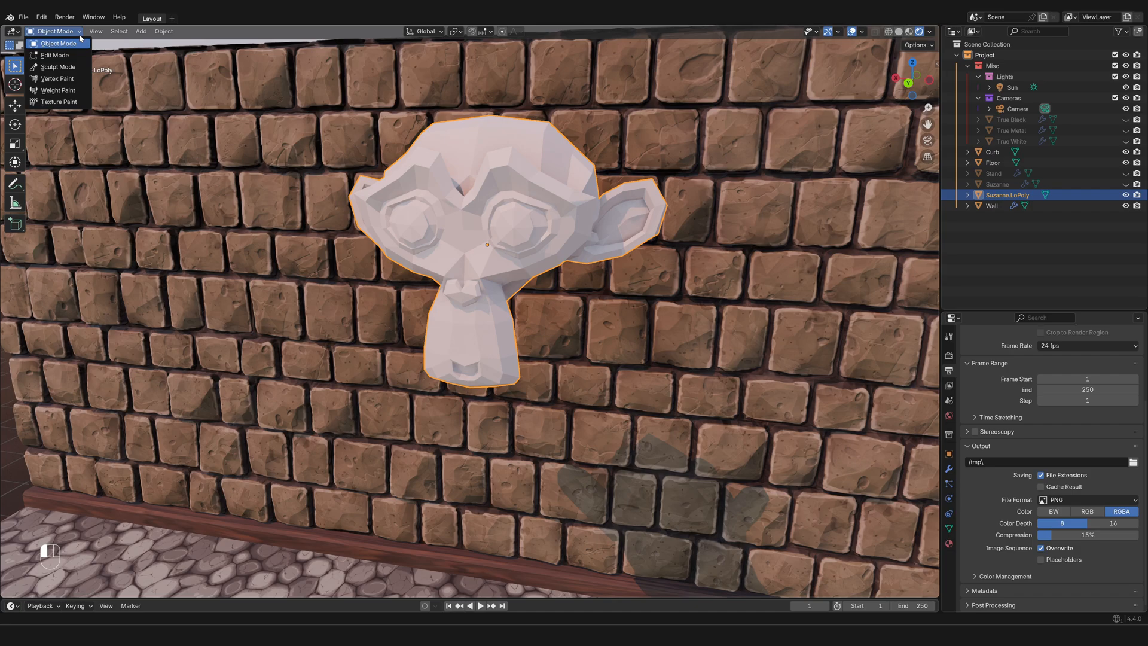
pyautogui.click(78, 54)
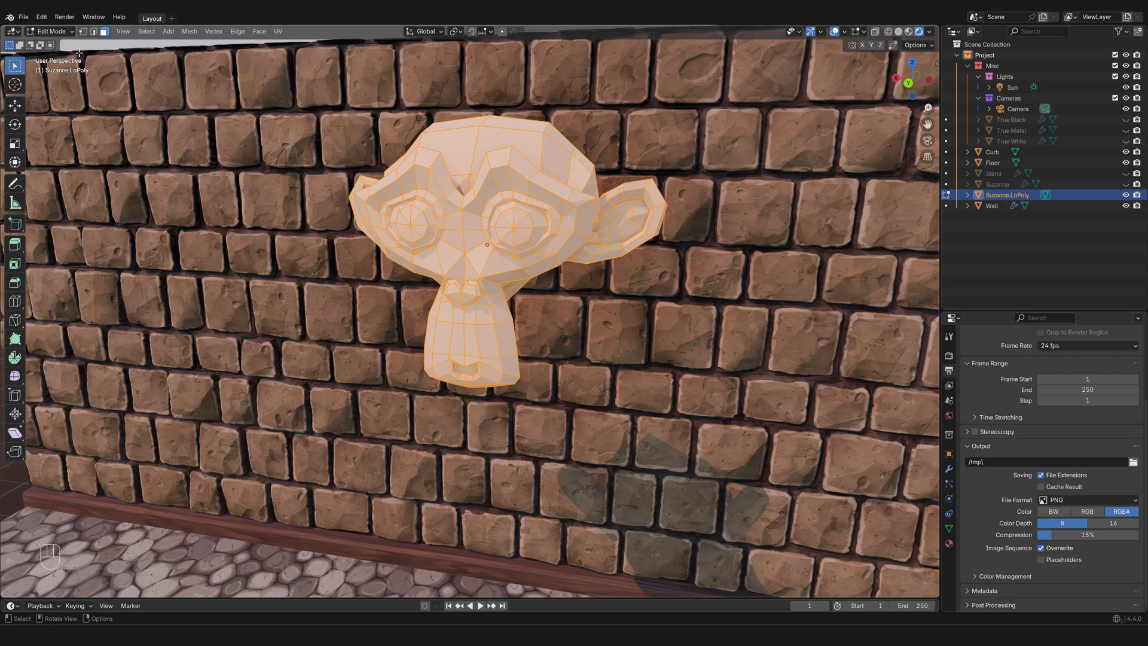
pyautogui.press('KP_Decimal')
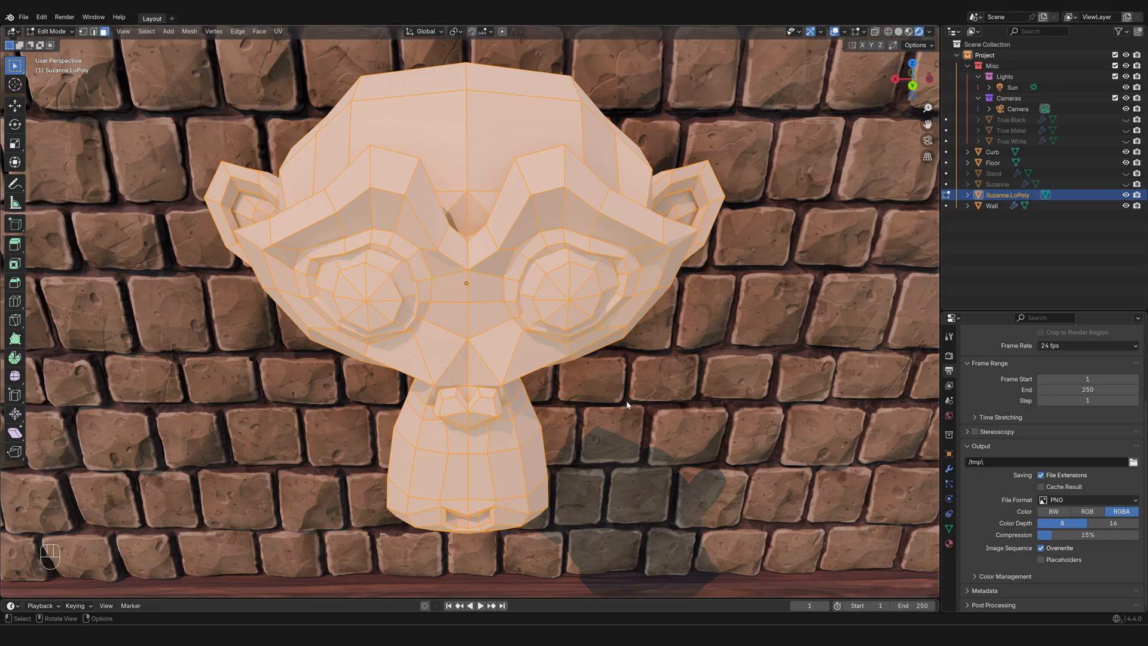
# Inspect Suzanne.LoPoly in Object Mode and Edit Mode, cycling through vertex, edge and face selection, and end in Object Mode with wireframe shading.
pyautogui.press('Tab')
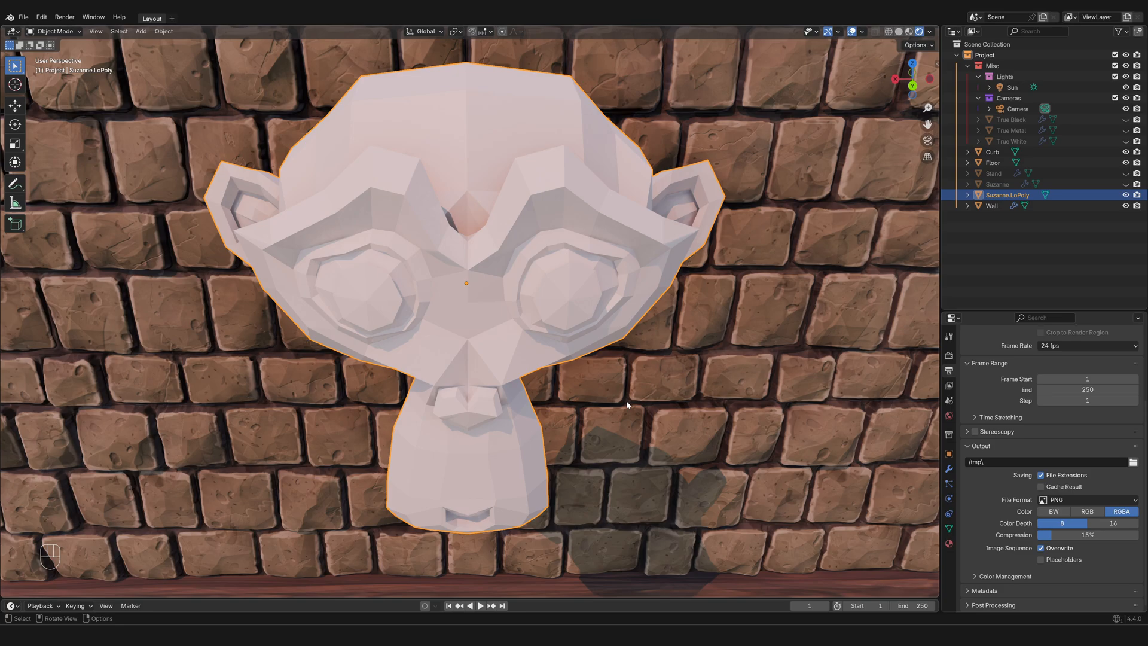
pyautogui.press('Tab')
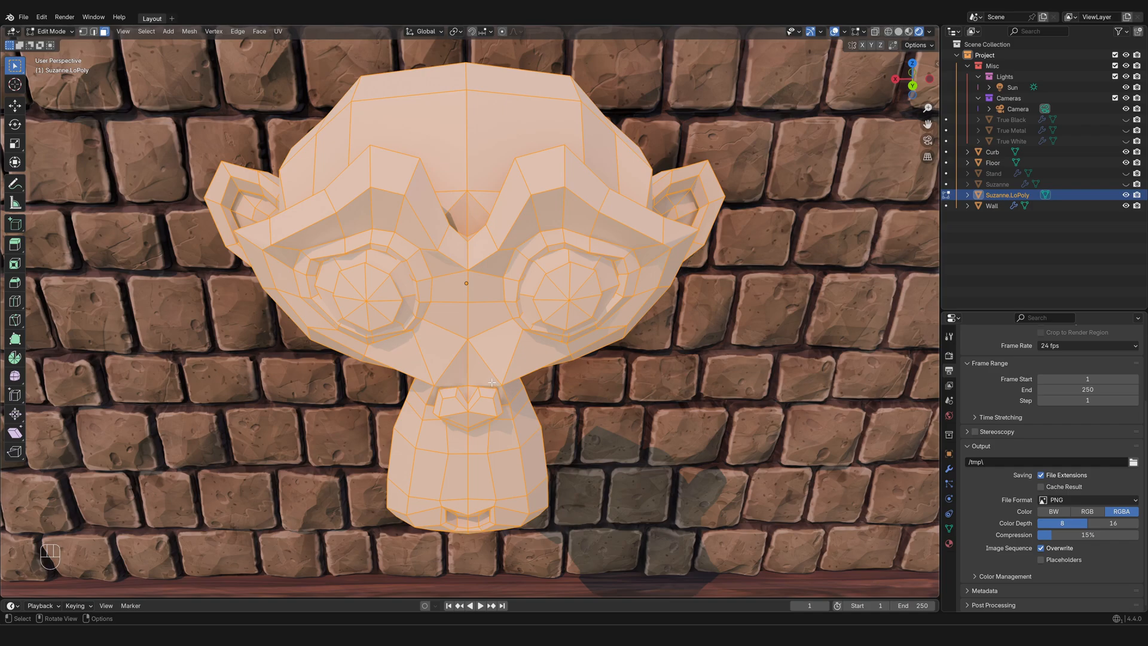
pyautogui.press('1')
pyautogui.press('2')
pyautogui.press('3')
pyautogui.press('1')
pyautogui.press('2')
pyautogui.press('3')
pyautogui.press('Tab')
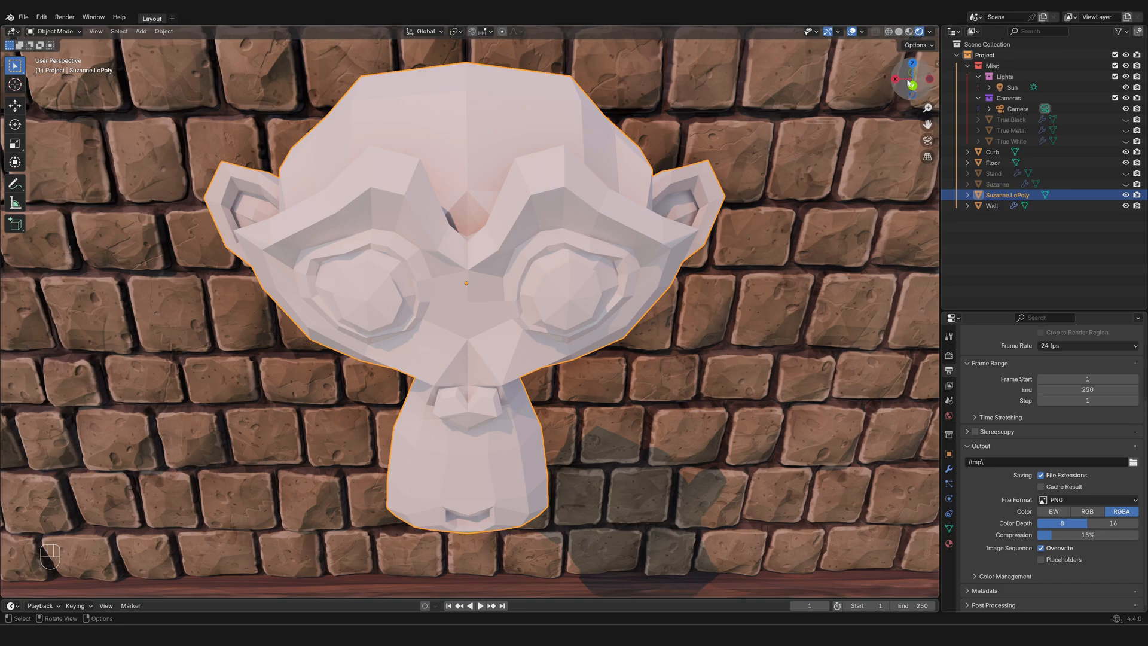
pyautogui.click(889, 32)
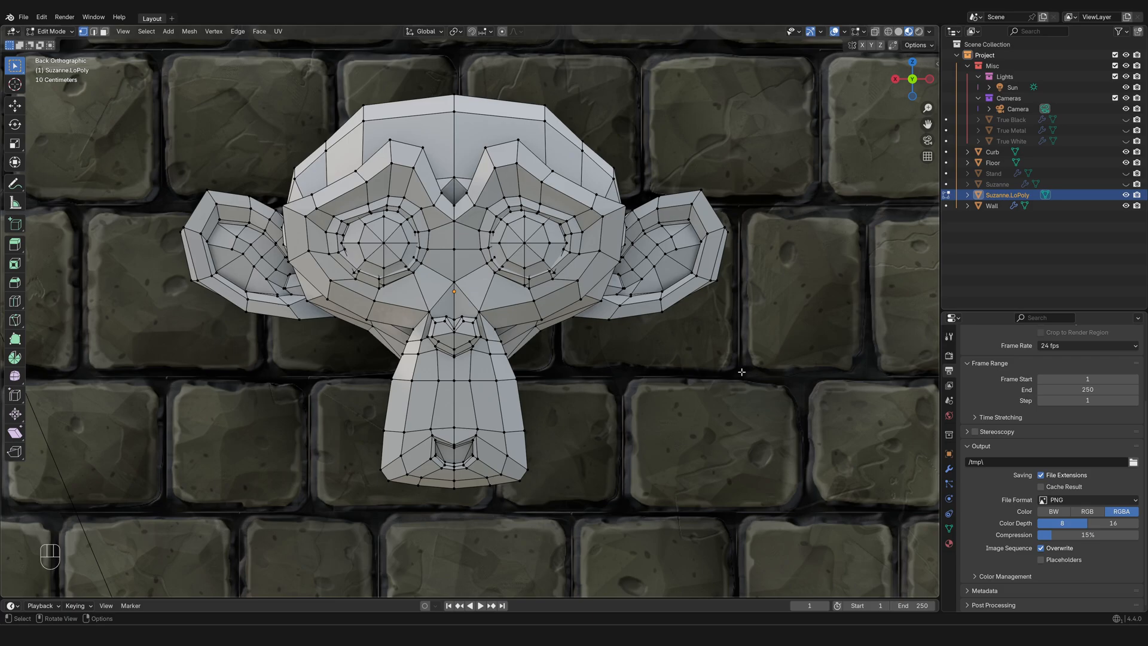
# Subdivide the whole Suzanne.LoPoly mesh in Edit Mode with one cut and undo the subdivision.
pyautogui.press('a')
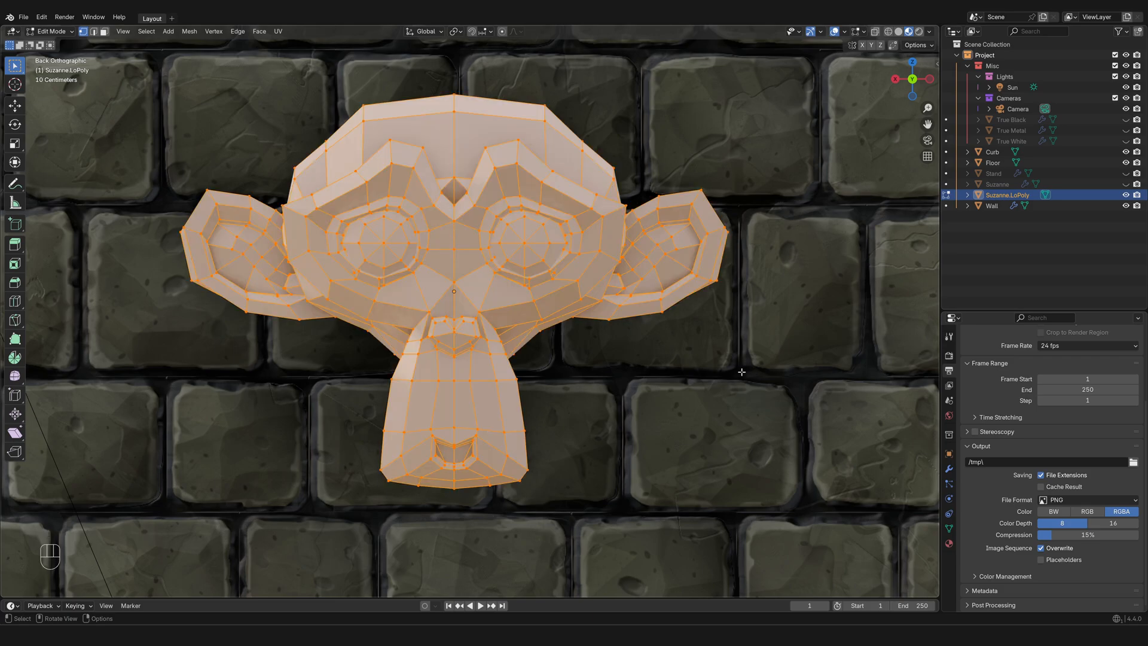
pyautogui.rightClick(741, 372)
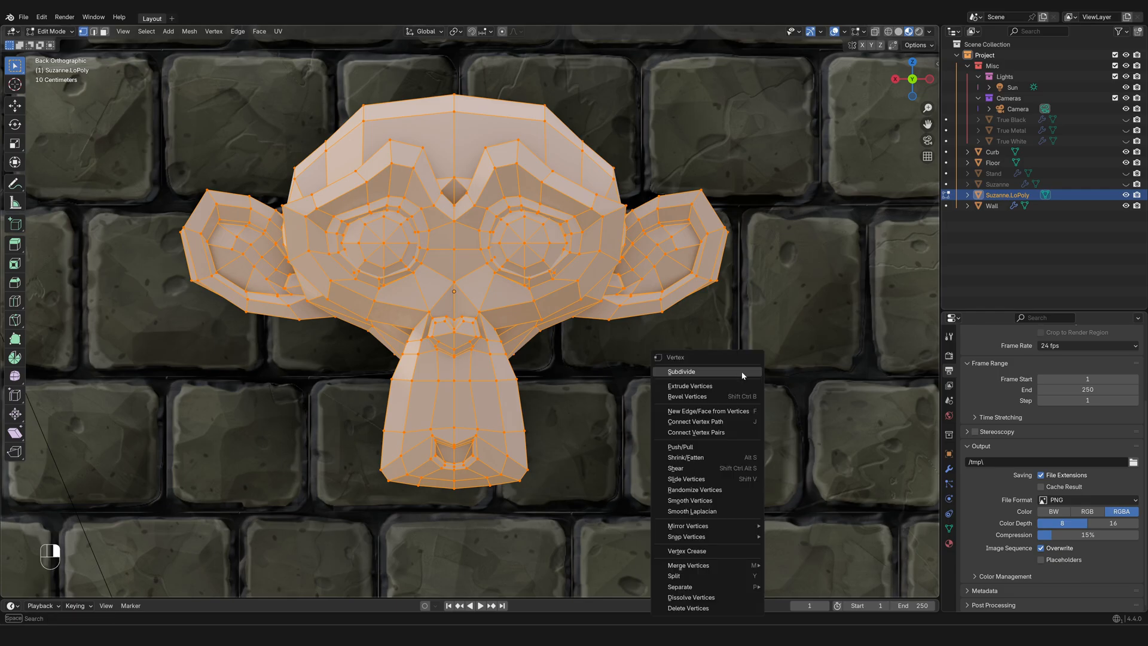
pyautogui.click(742, 372)
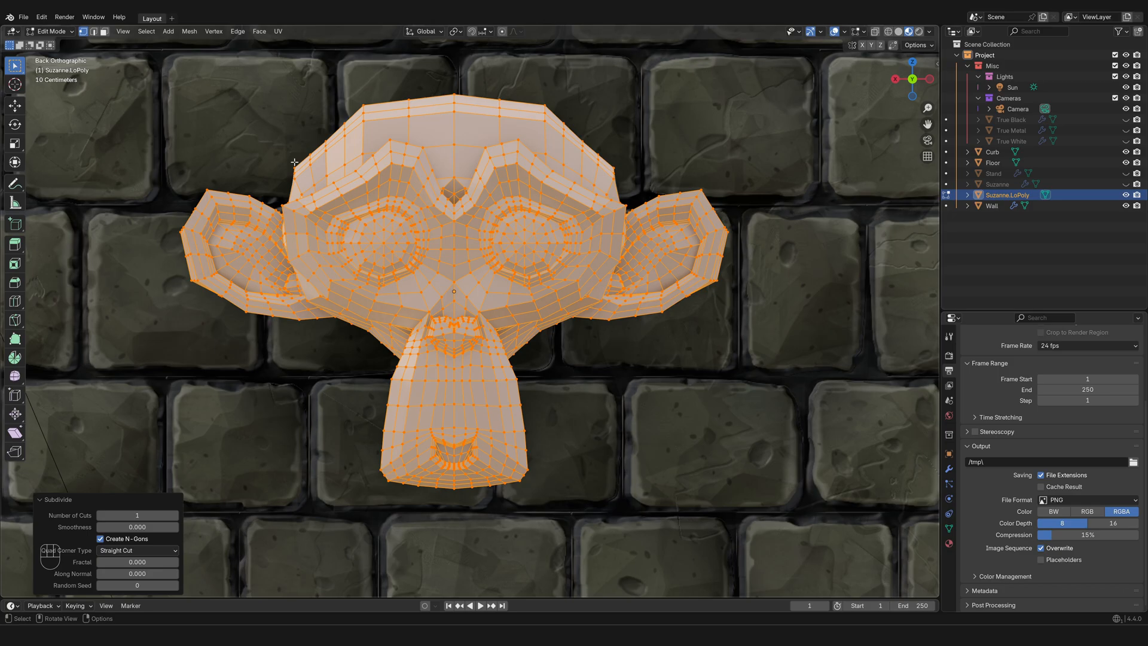
pyautogui.hotkey('ctrl', 'z')
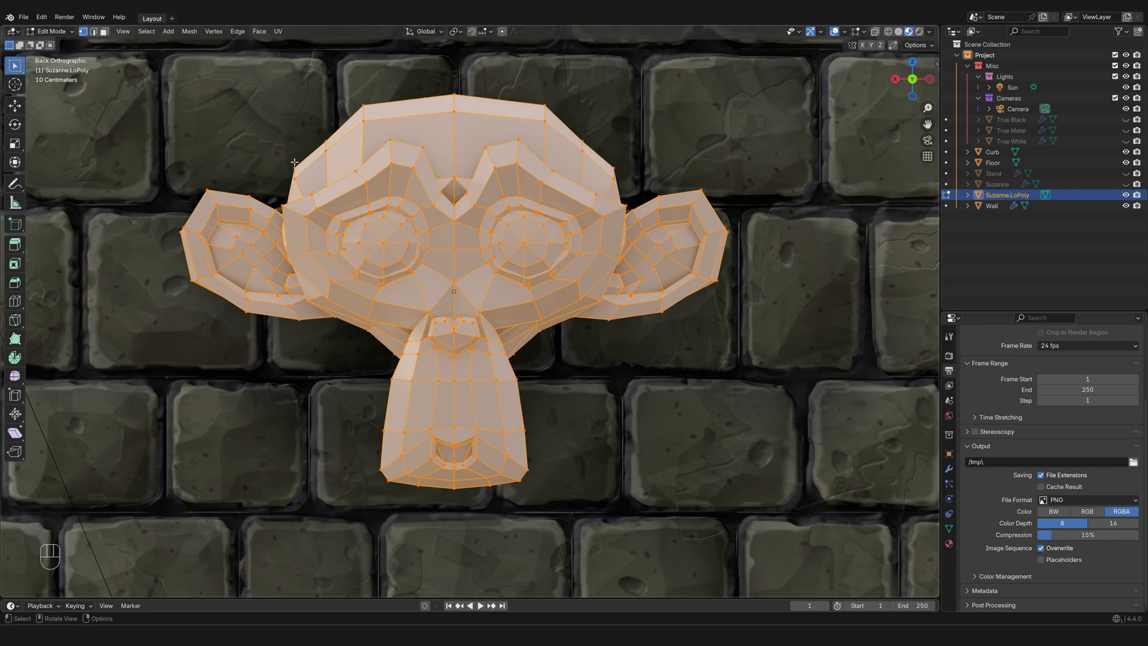
# Return to Object Mode and add a Subdivision Surface modifier to Suzanne.LoPoly.
pyautogui.press('Tab')
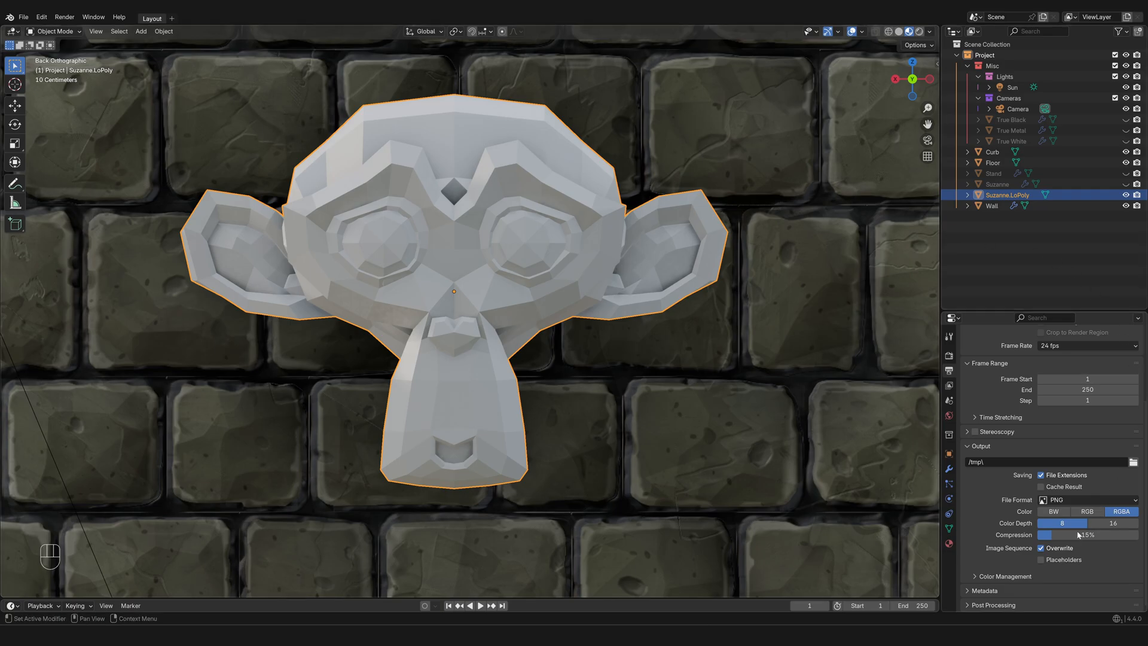
pyautogui.click(950, 470)
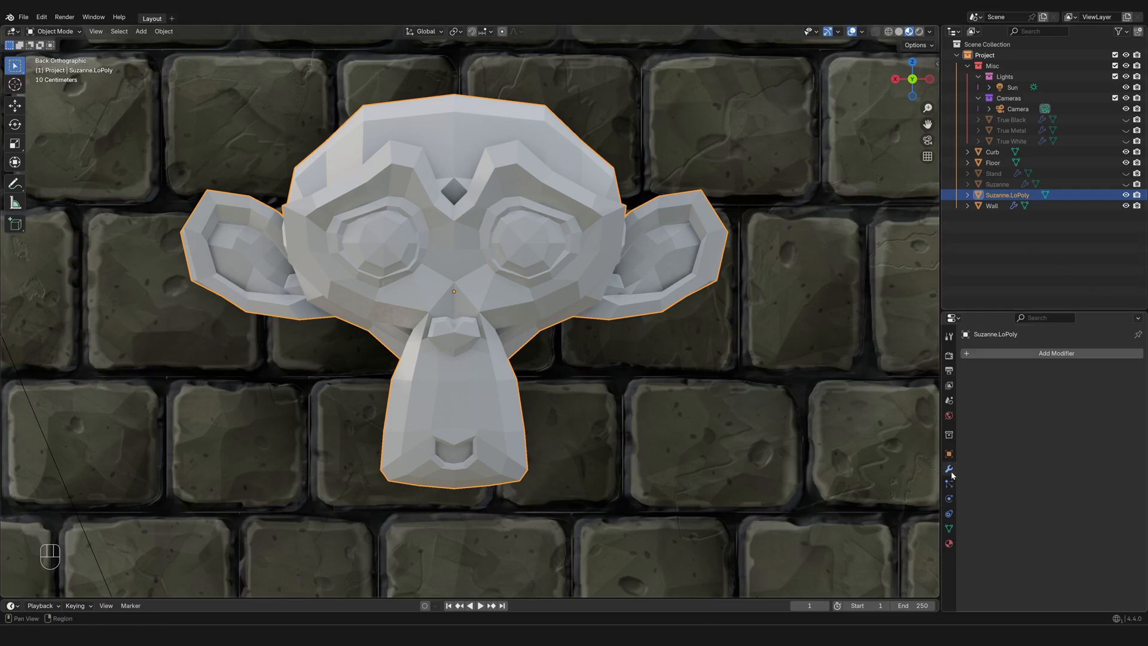
pyautogui.click(1030, 353)
pyautogui.moveTo(1026, 396)
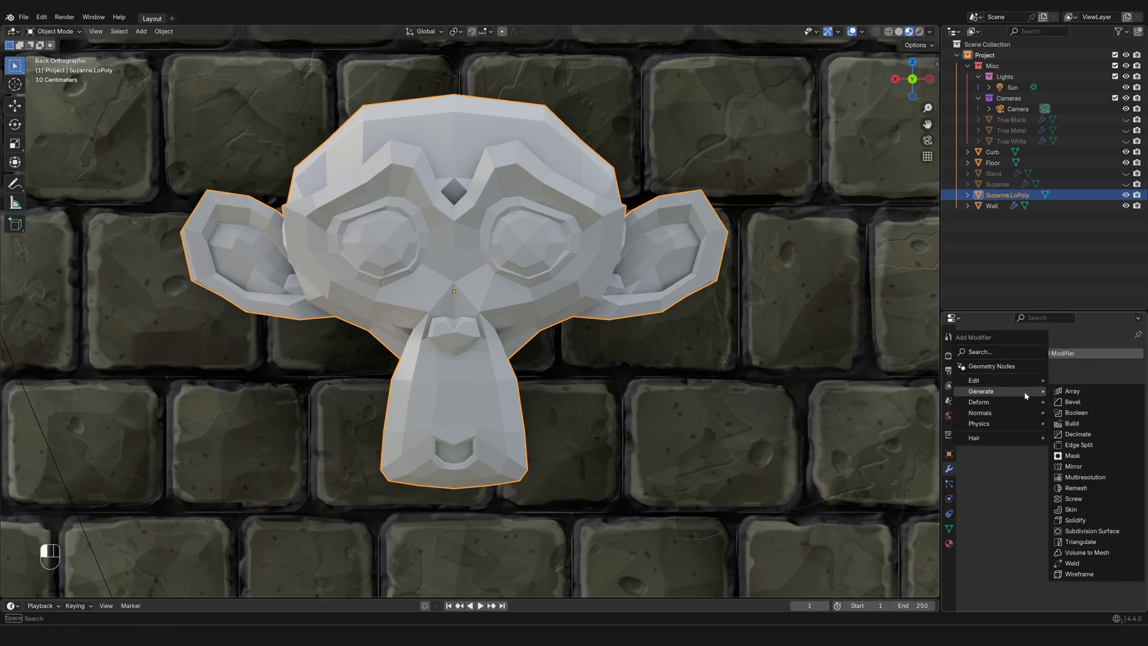
pyautogui.click(1088, 531)
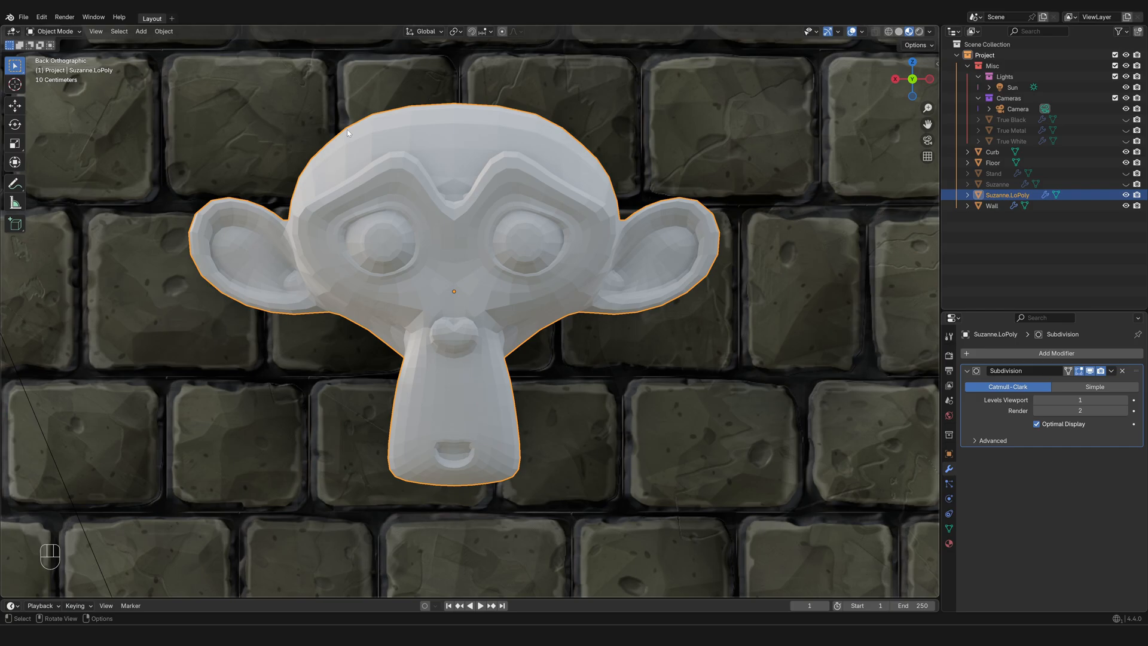
# In Edit Mode, turn off Optimal Display on the Subdivision modifier and enable its On Cage display.
pyautogui.press('Tab')
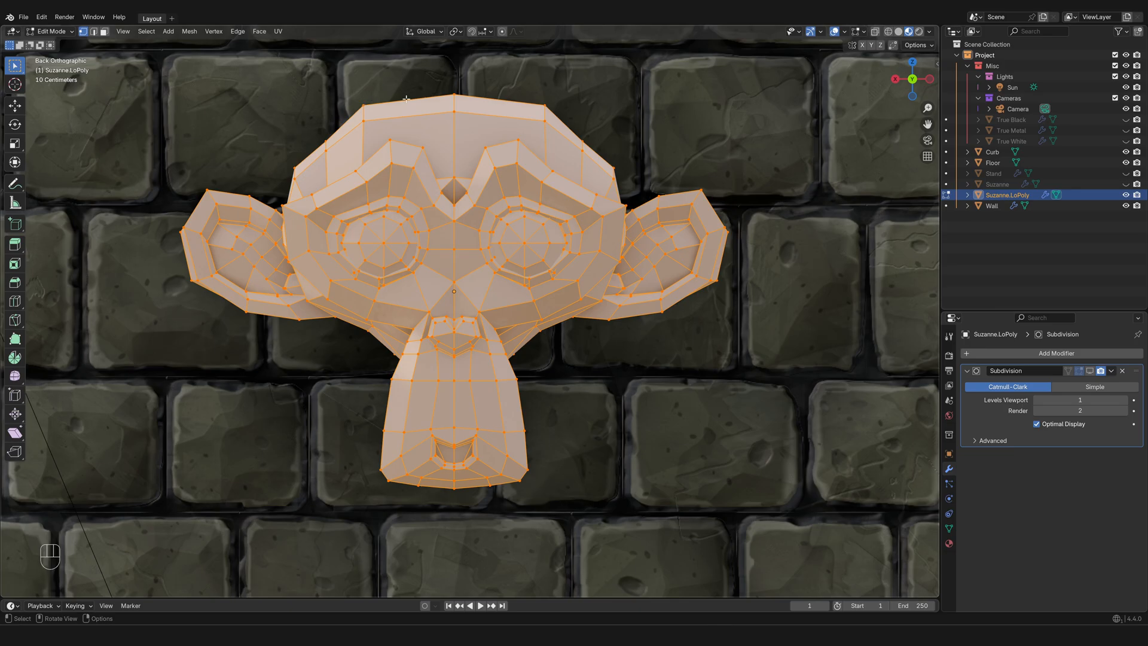
pyautogui.click(1037, 423)
pyautogui.click(1068, 371)
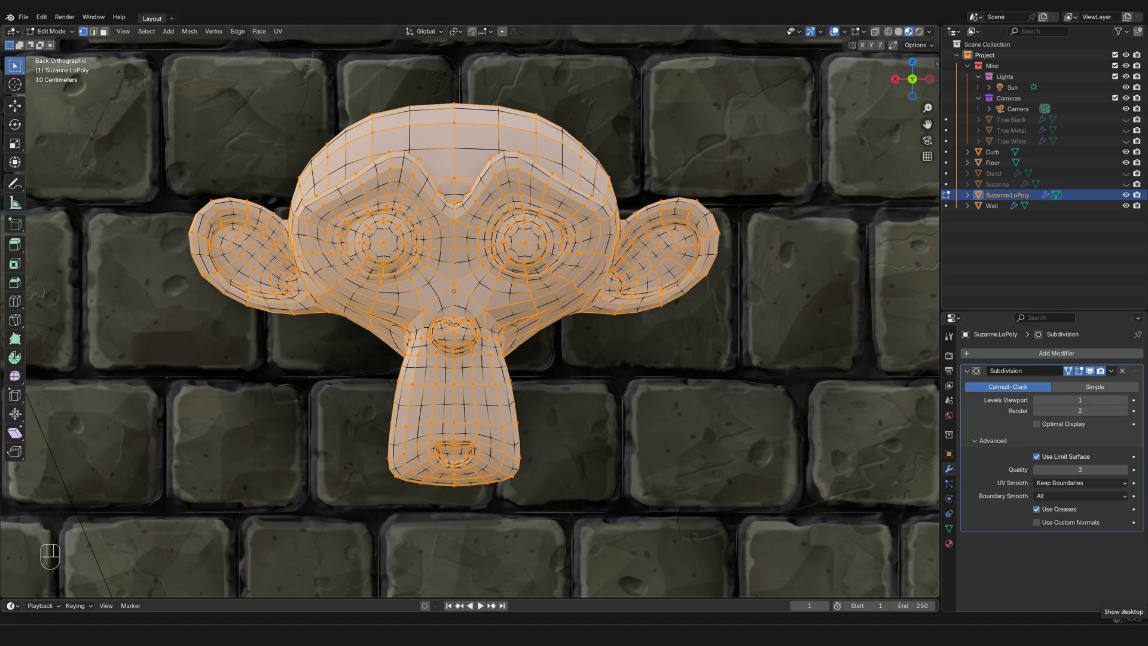
# Compare the edit cage with the Subdivision modifier's On Cage display switched off and on.
pyautogui.click(1069, 371)
pyautogui.click(1069, 372)
pyautogui.click(1069, 372)
pyautogui.click(1069, 371)
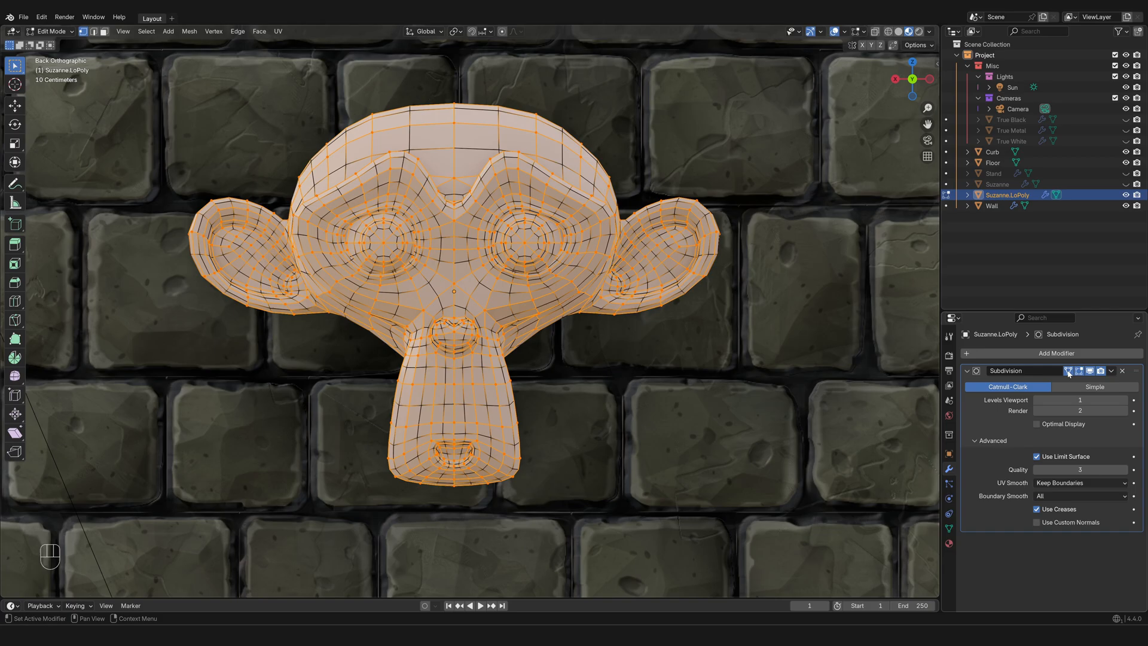
# Compare the mesh with the Subdivision modifier's Edit Mode display off and on, ending with both Edit Mode and On Cage display enabled.
pyautogui.moveTo(1069, 373); pyautogui.dragTo(1080, 373)
pyautogui.click(1080, 373)
pyautogui.click(1080, 374)
pyautogui.click(1080, 374)
pyautogui.click(1080, 373)
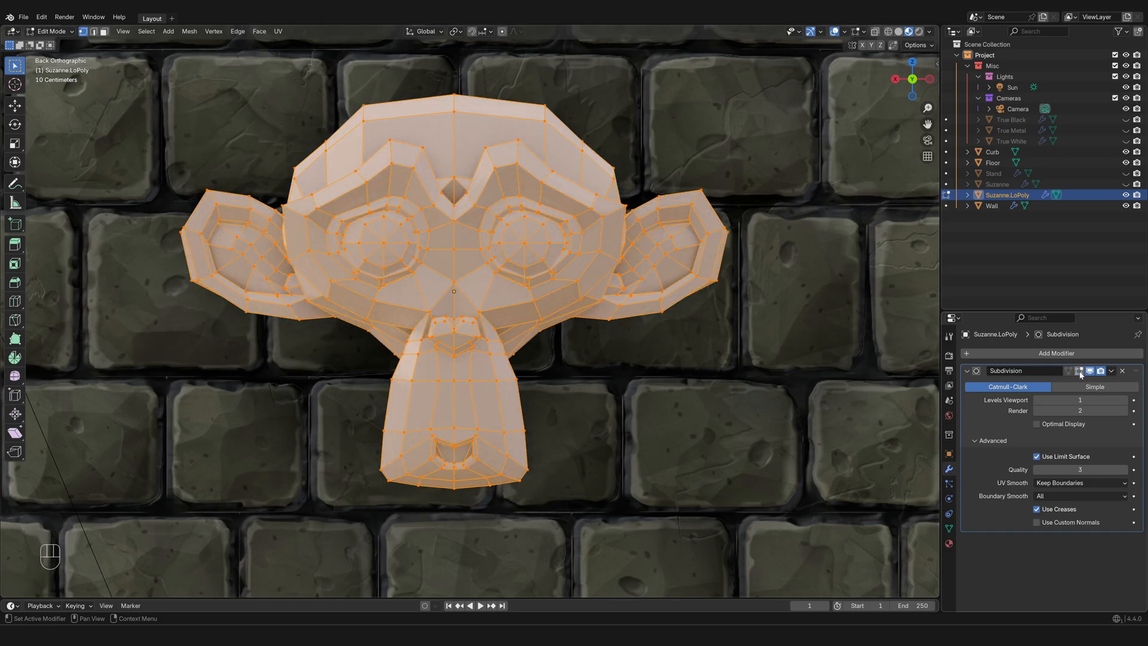
pyautogui.click(1081, 373)
pyautogui.click(1080, 374)
pyautogui.click(1080, 373)
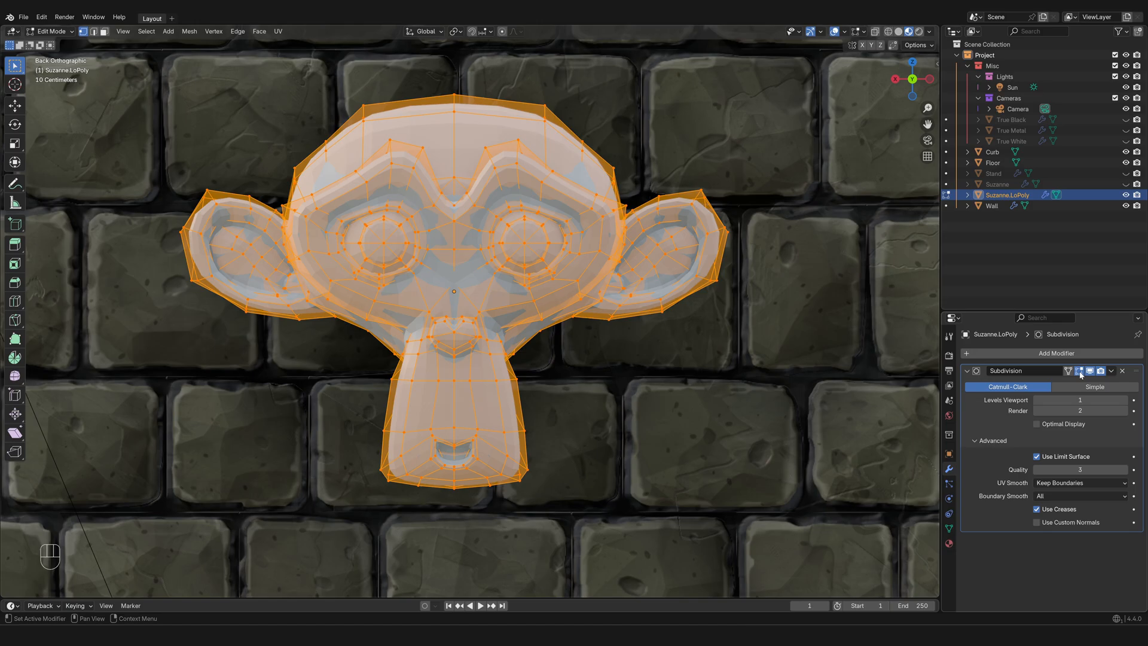
pyautogui.click(1073, 371)
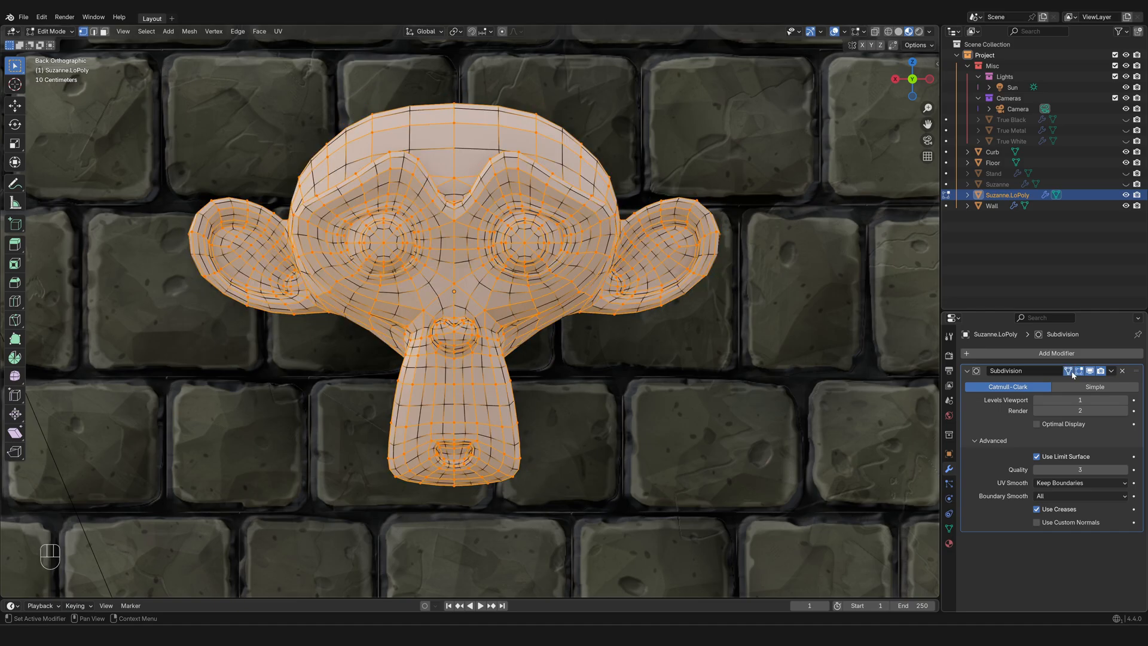
# Return to Object Mode and compare the monkey head with the Subdivision modifier's viewport display off and on.
pyautogui.press('Tab')
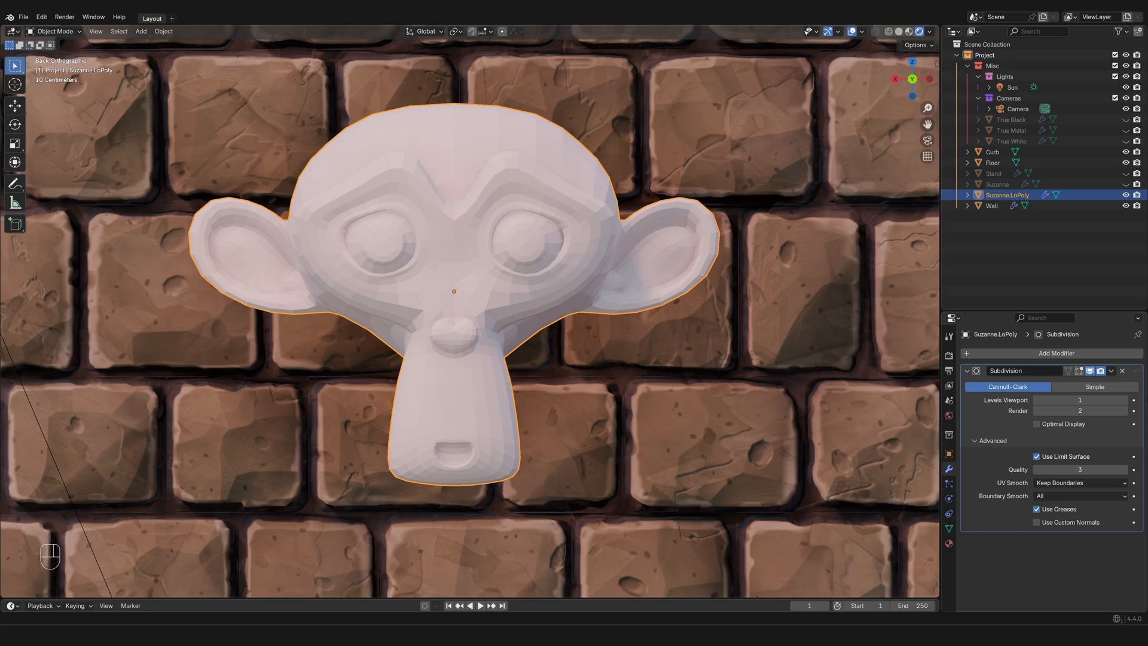
pyautogui.click(1091, 371)
pyautogui.click(1091, 371)
pyautogui.click(1091, 372)
pyautogui.click(1091, 372)
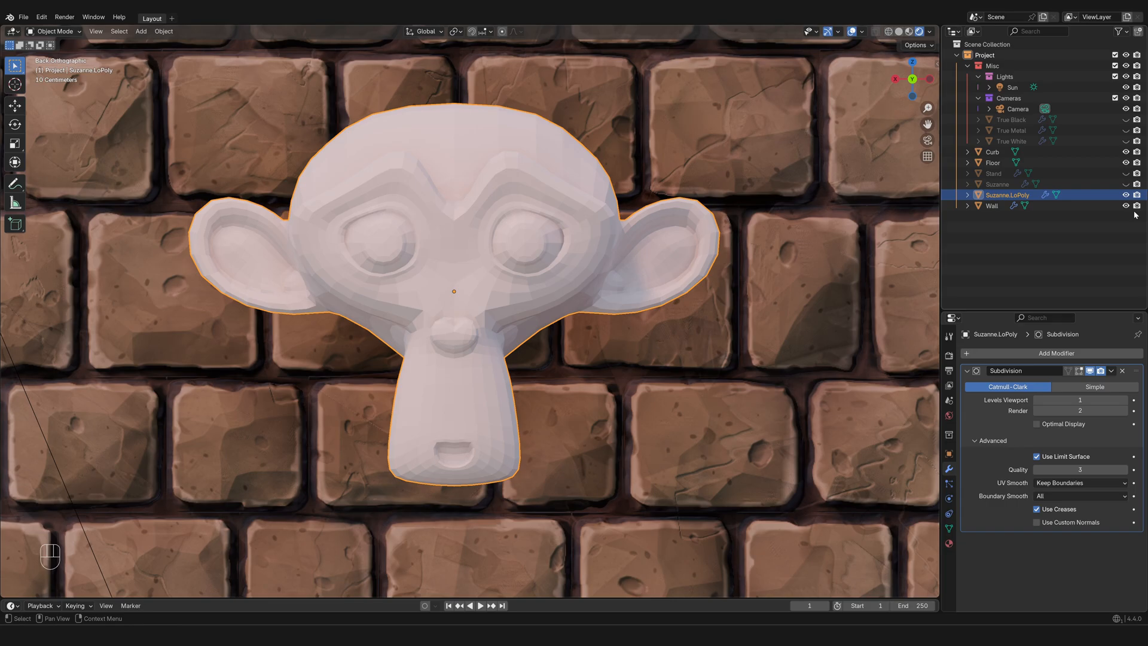
# Duplicate the Subdivision modifier and leave only the first of the two displayed in the viewport.
pyautogui.click(1111, 371)
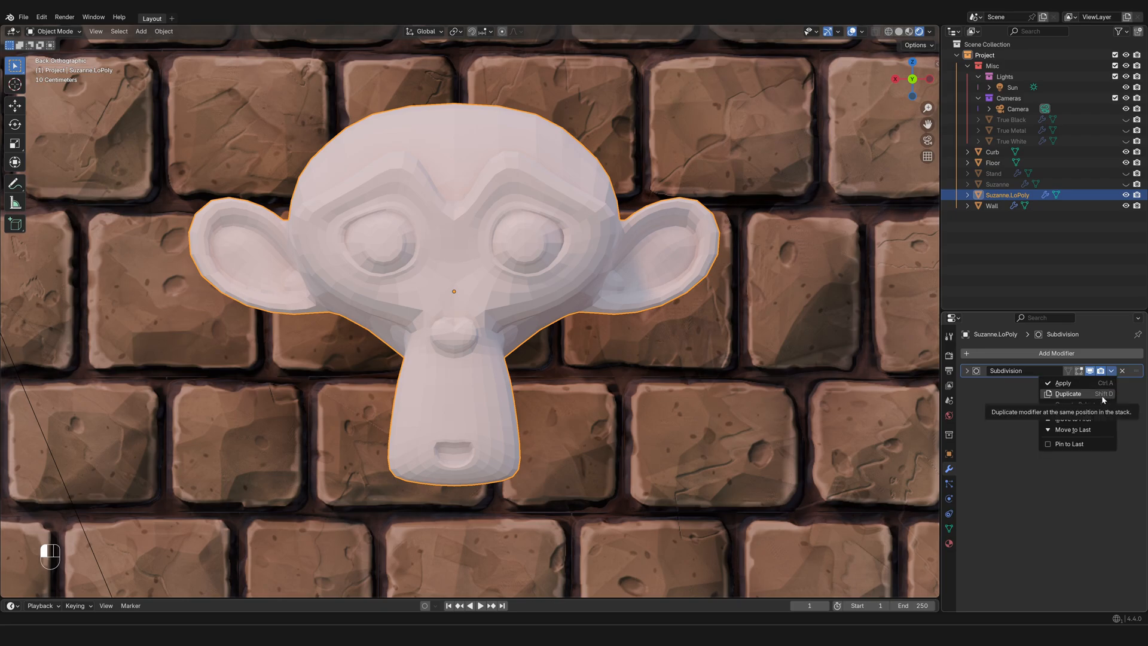
pyautogui.click(1100, 396)
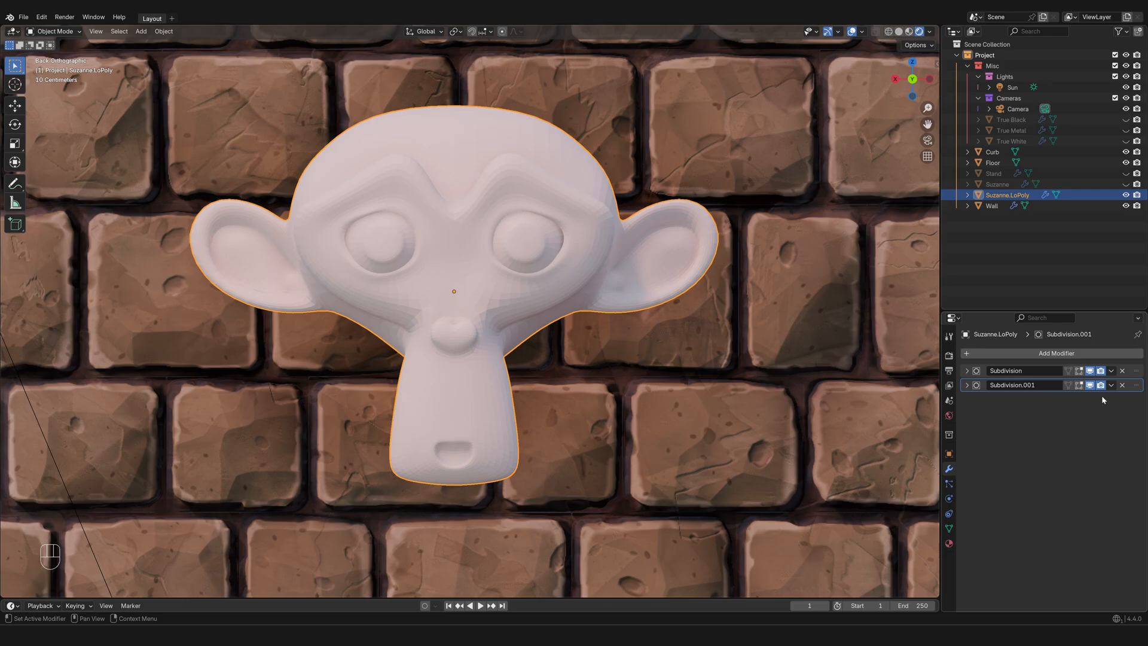
pyautogui.click(1089, 371)
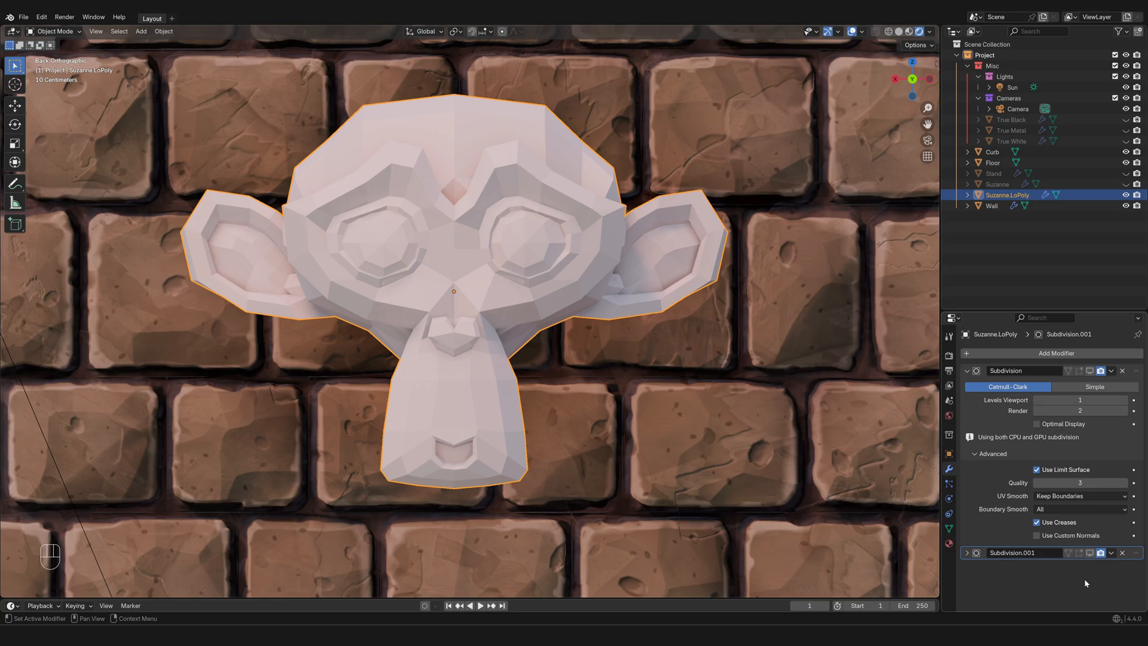
pyautogui.click(1090, 371)
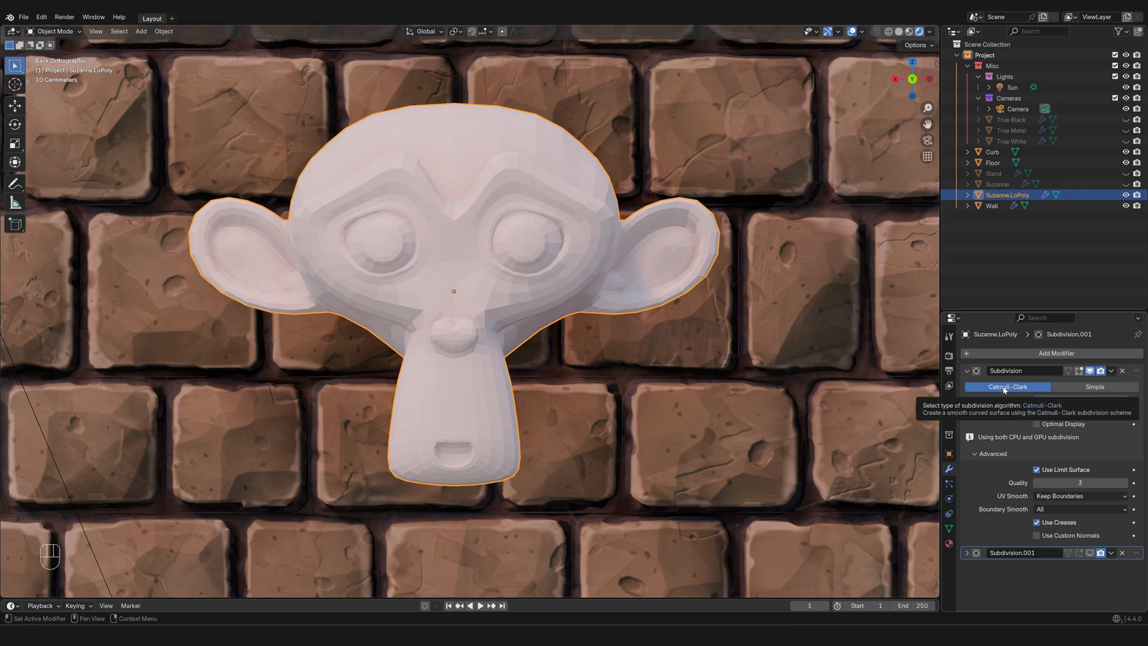
# Raise the first Subdivision modifier's Levels Viewport one level at a time to 3 and beyond.
pyautogui.click(1125, 400)
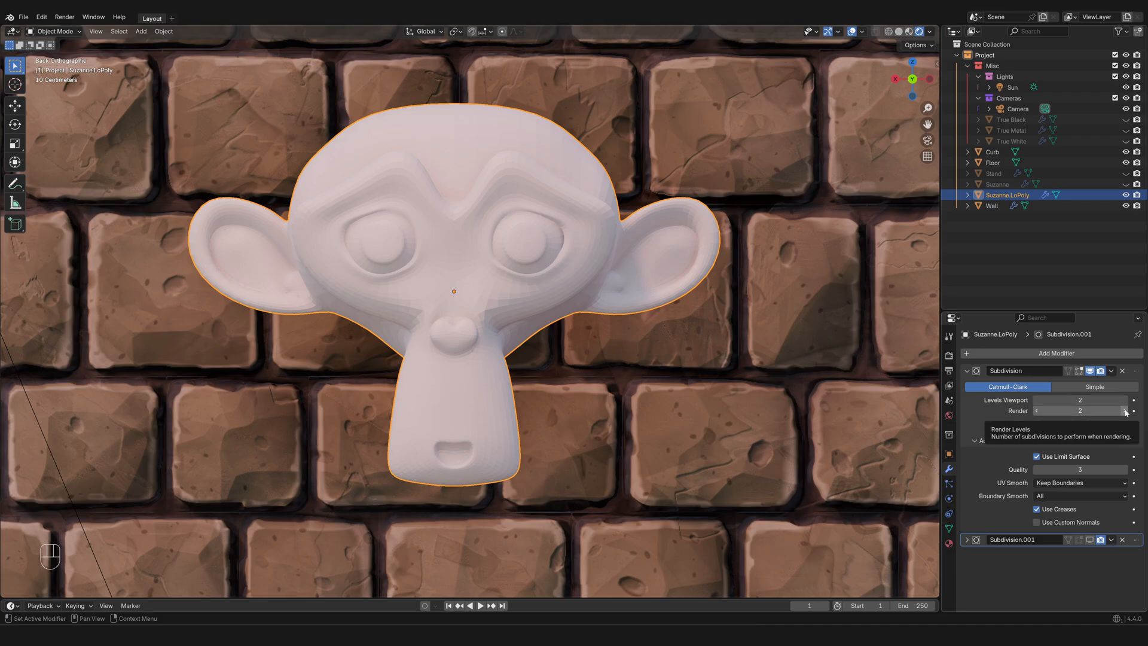
pyautogui.click(1125, 400)
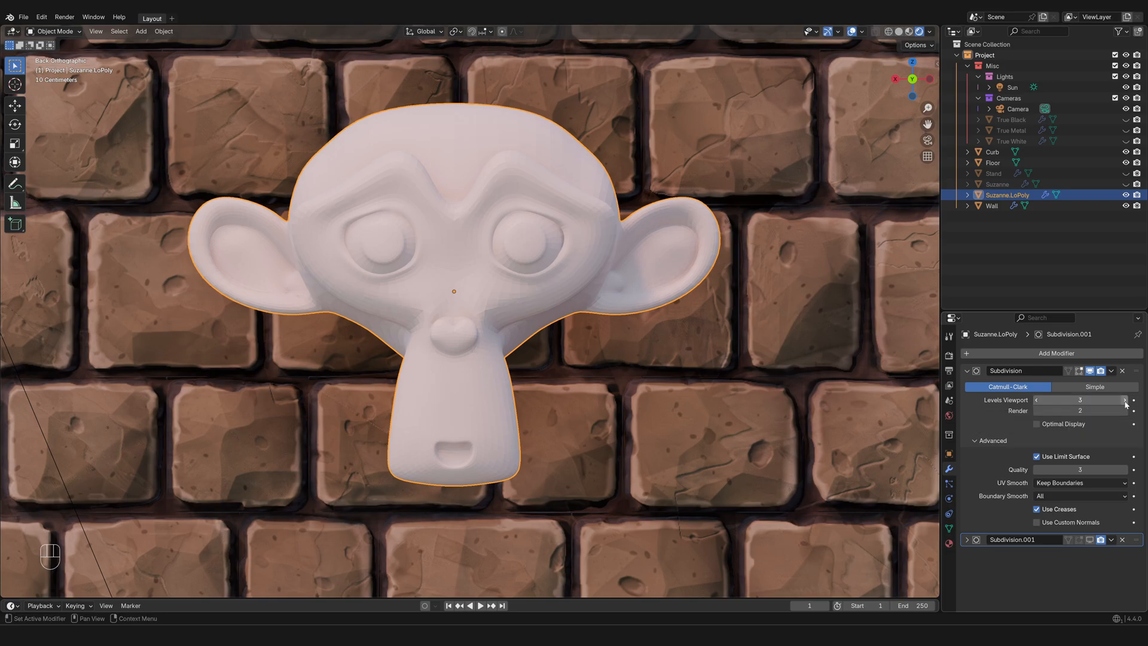
pyautogui.click(1125, 400)
pyautogui.click(1125, 400)
# Subdivide the whole plane mesh twice in Edit Mode with one cut at a time.
pyautogui.press('Tab')
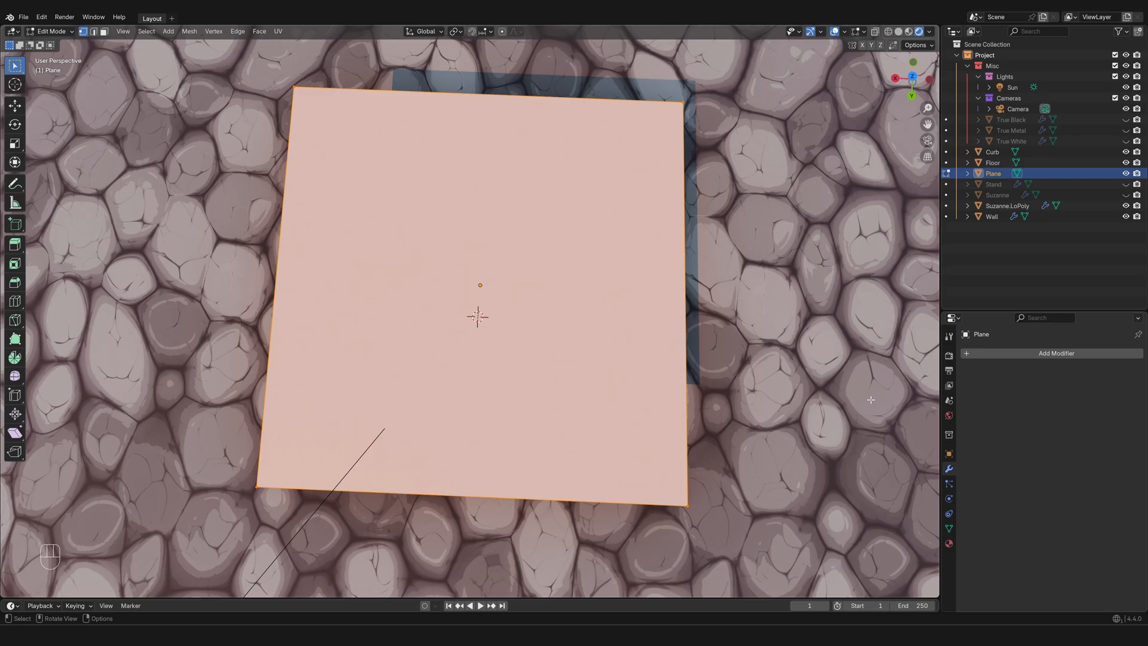
pyautogui.rightClick(871, 399)
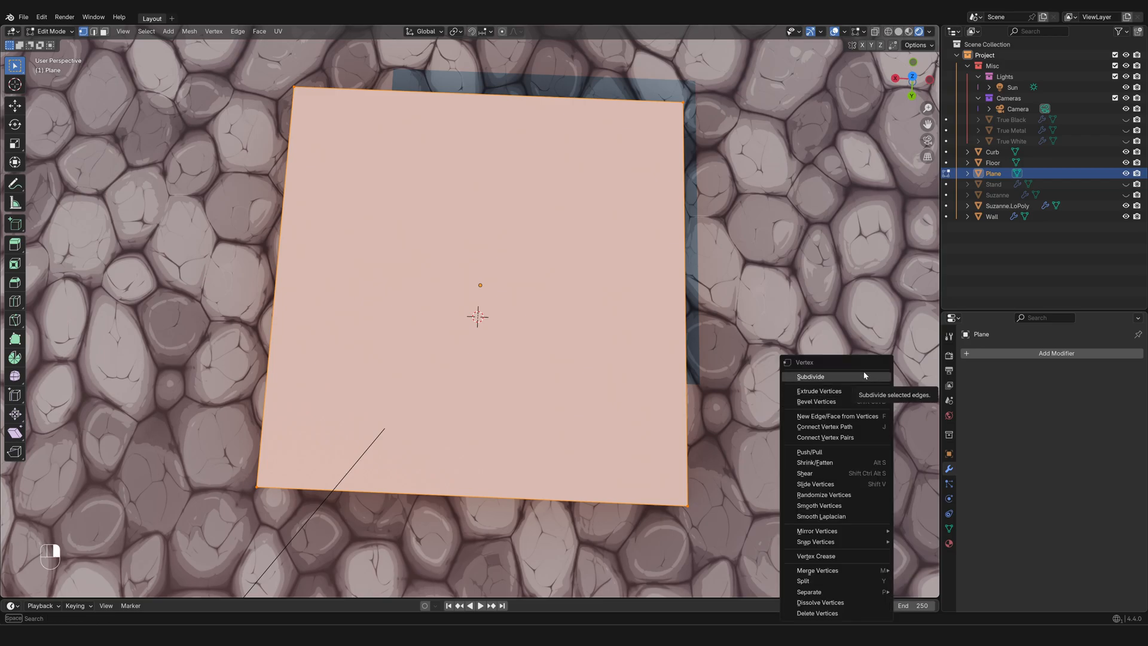
pyautogui.click(864, 375)
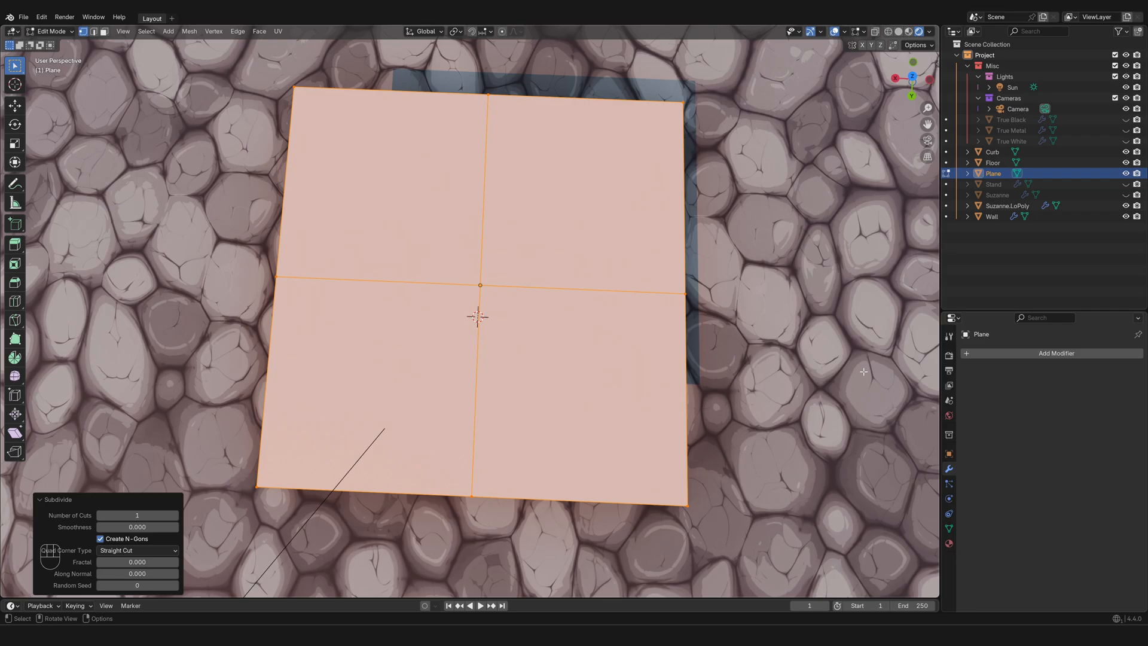
pyautogui.rightClick(810, 377)
pyautogui.click(810, 377)
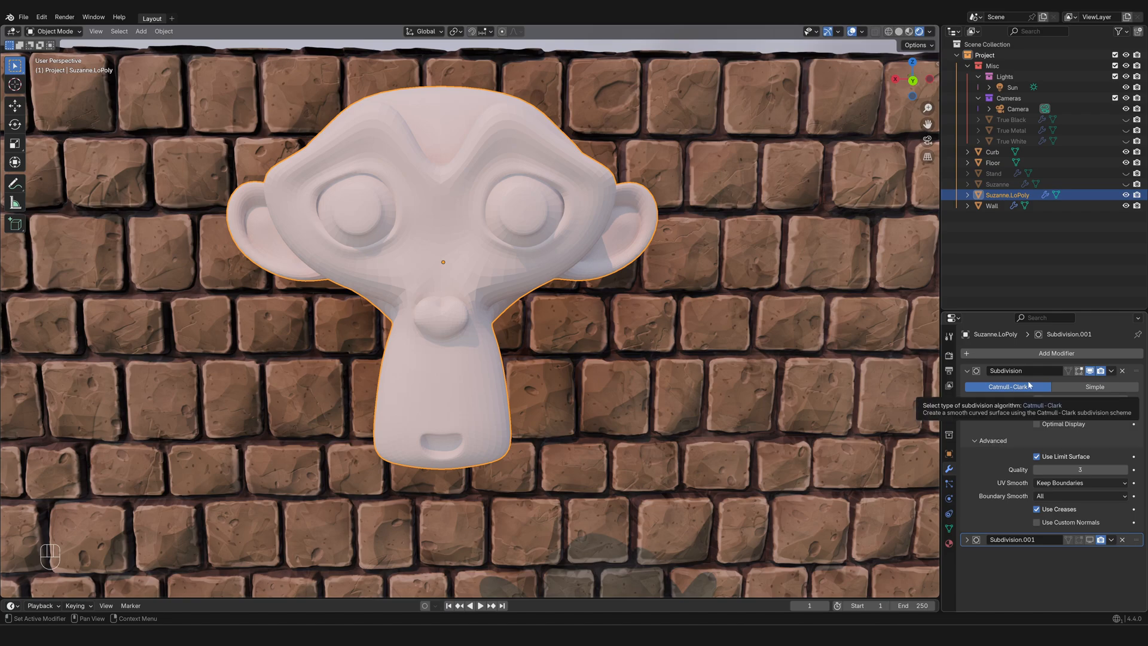
# Compare the Simple and Catmull-Clark types of the monkey head's first Subdivision modifier, ending on Catmull-Clark.
pyautogui.click(1137, 388)
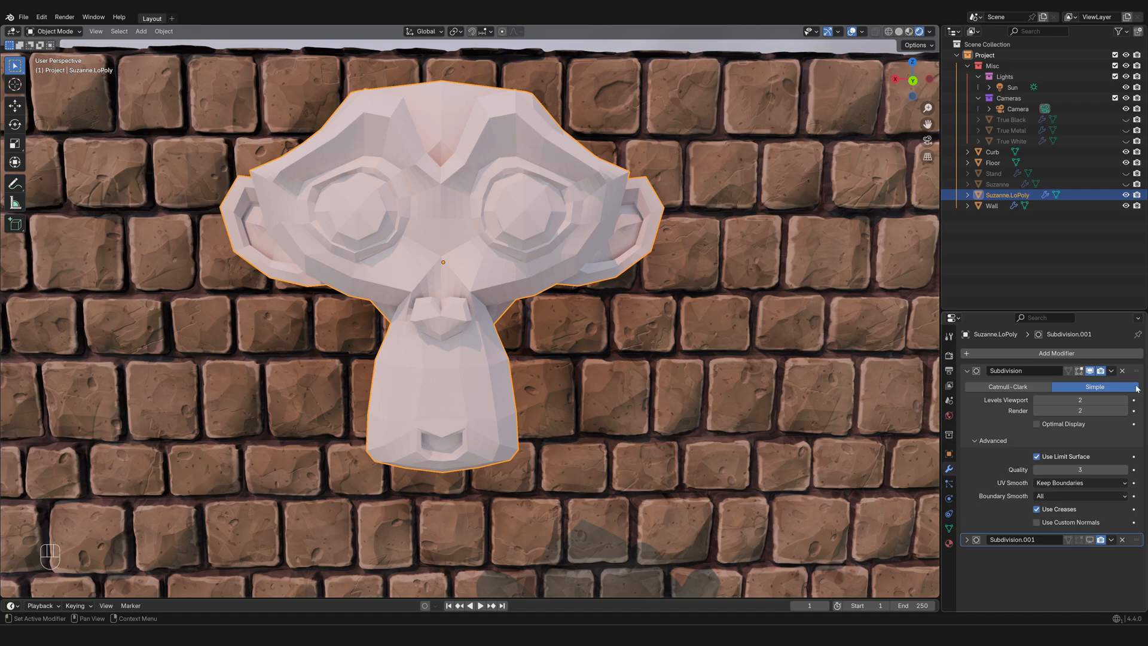
pyautogui.click(1013, 387)
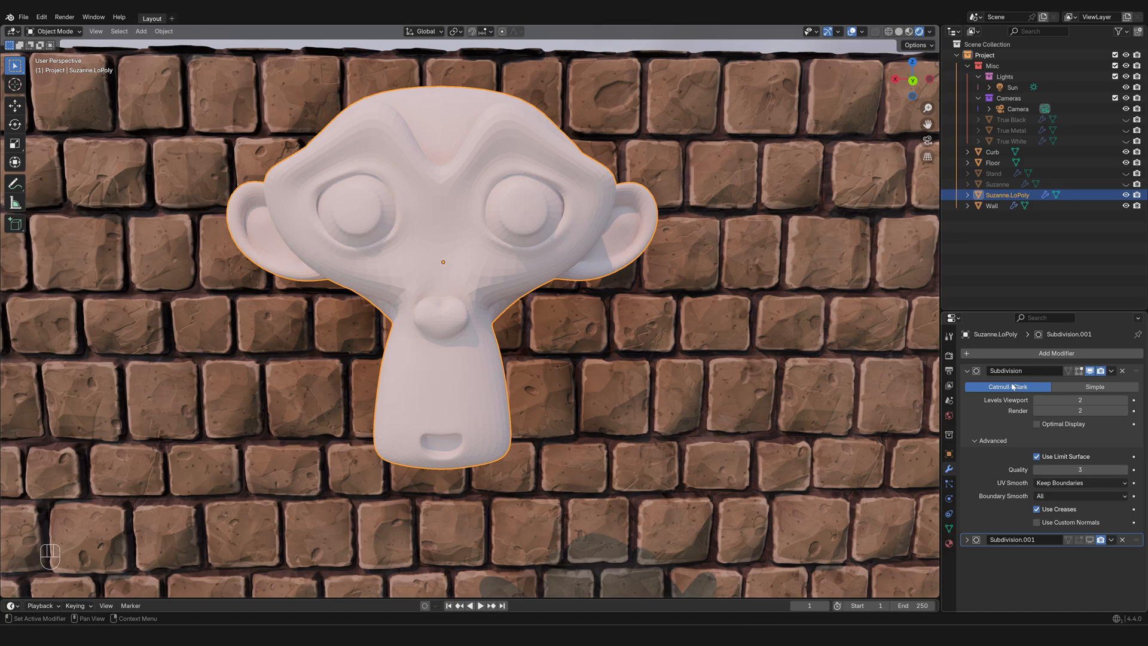
# Switch to wireframe display and compare the monkey head with Optimal Display on and off, ending with it enabled.
pyautogui.hotkey('shift', 'z')
pyautogui.click(1037, 424)
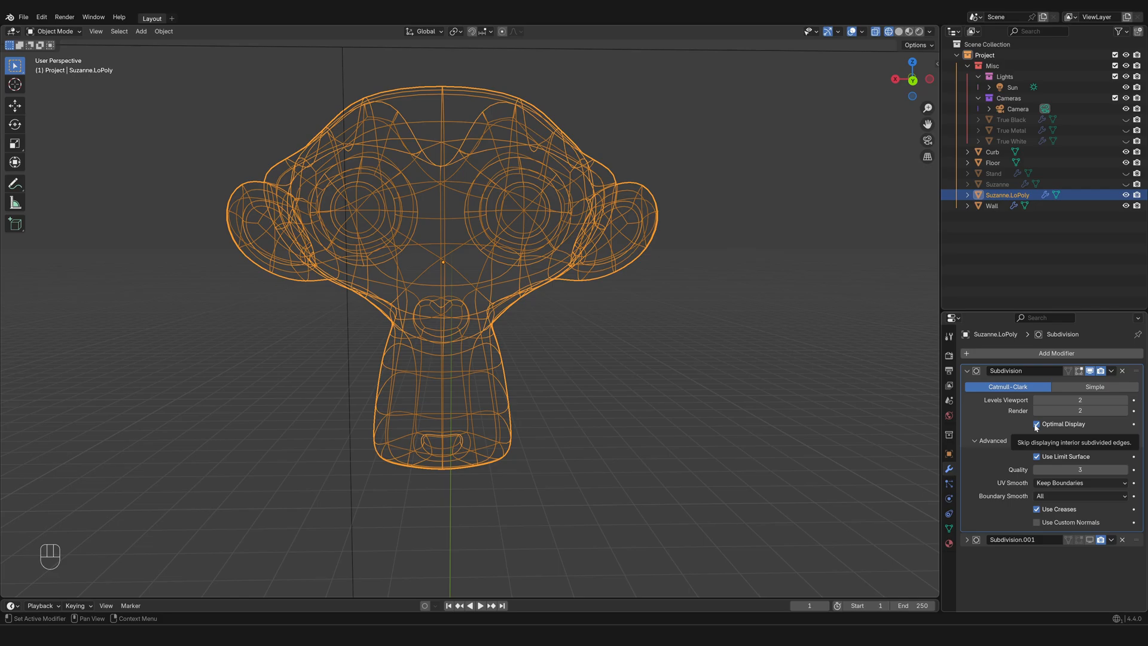
pyautogui.click(1036, 426)
pyautogui.click(1036, 425)
pyautogui.click(1036, 425)
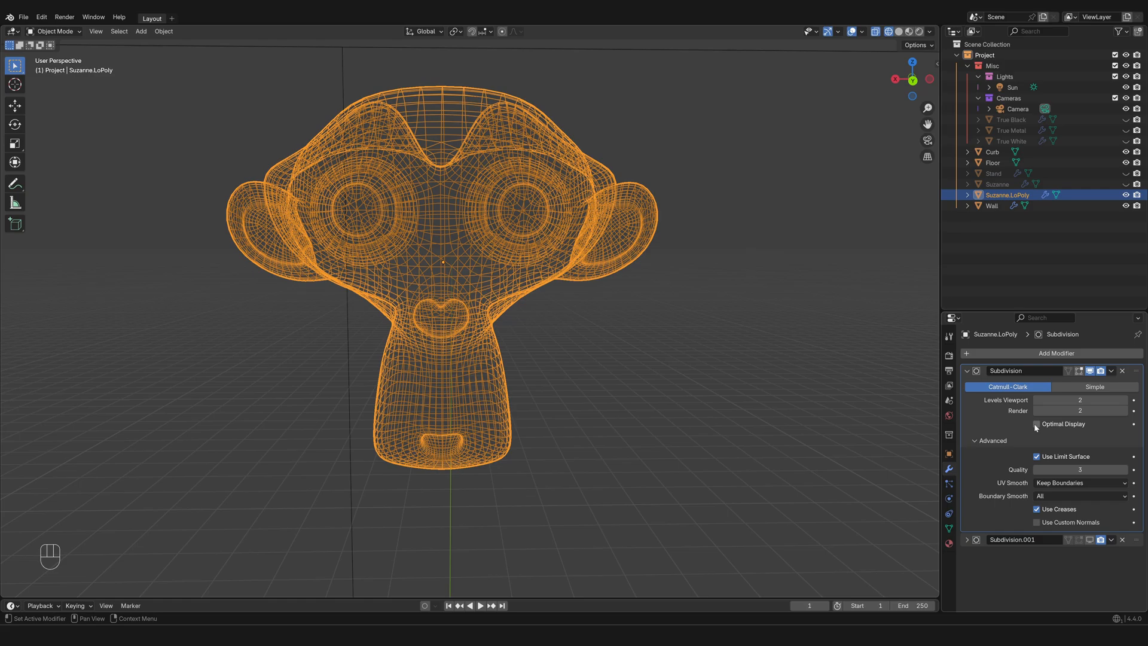
pyautogui.click(1036, 424)
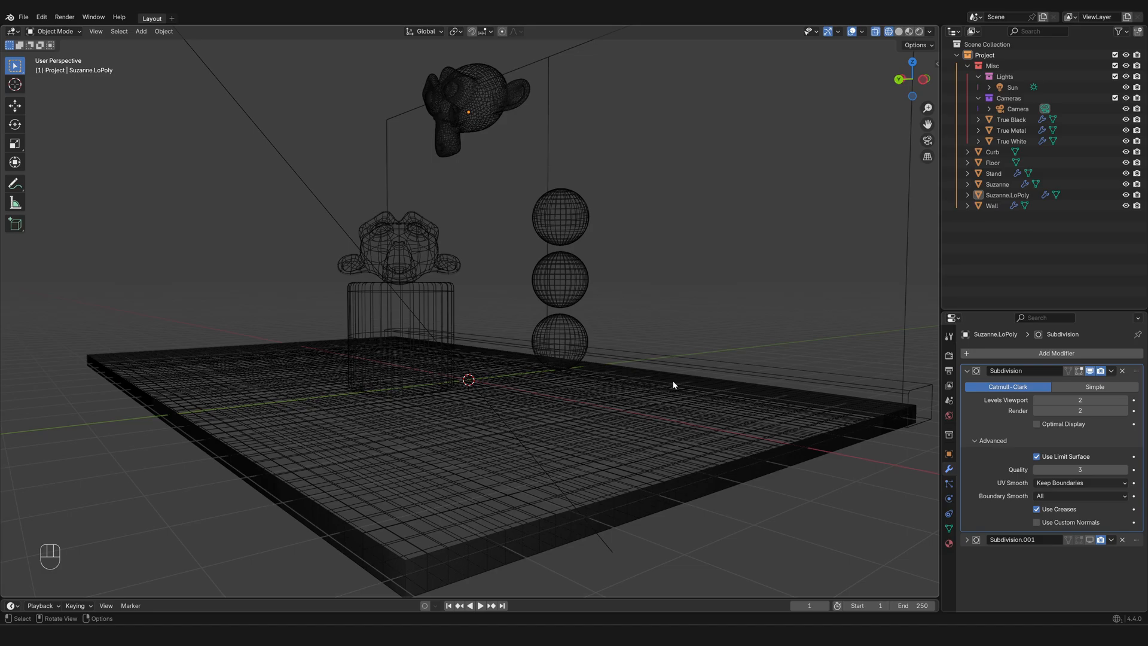
pyautogui.click(1038, 424)
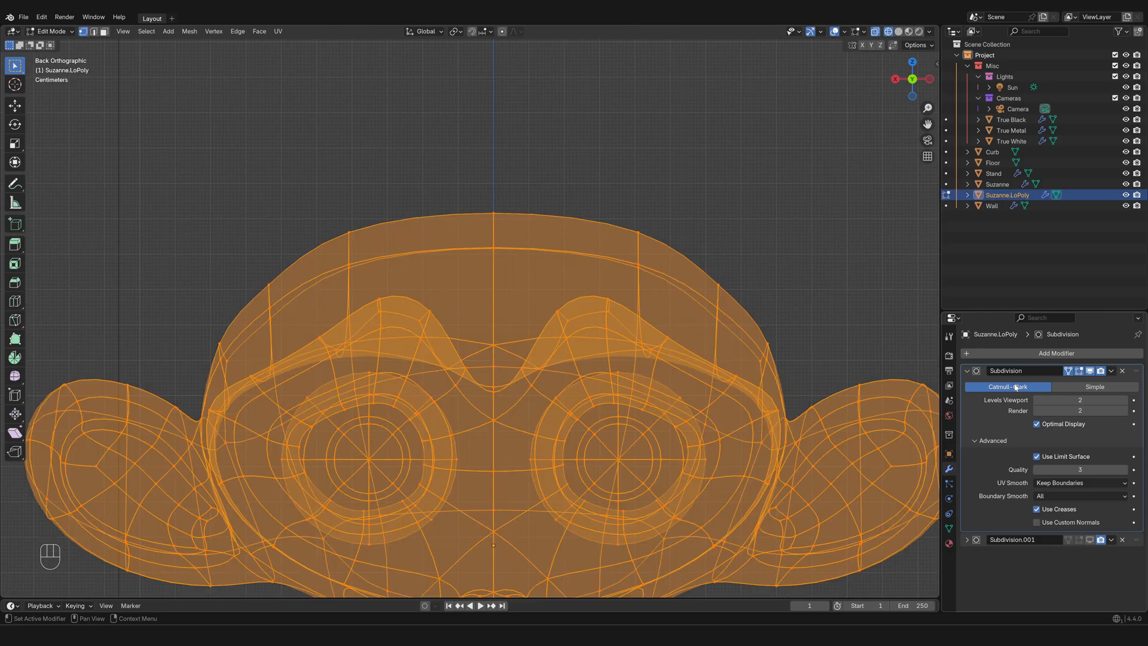
# Compare the monkey head with Use Limit Surface off and on, ending with it enabled, and open the UV Smooth options.
pyautogui.click(1036, 457)
pyautogui.click(1036, 457)
pyautogui.click(1037, 457)
pyautogui.click(1037, 458)
pyautogui.click(1037, 458)
pyautogui.click(1037, 458)
pyautogui.click(1036, 457)
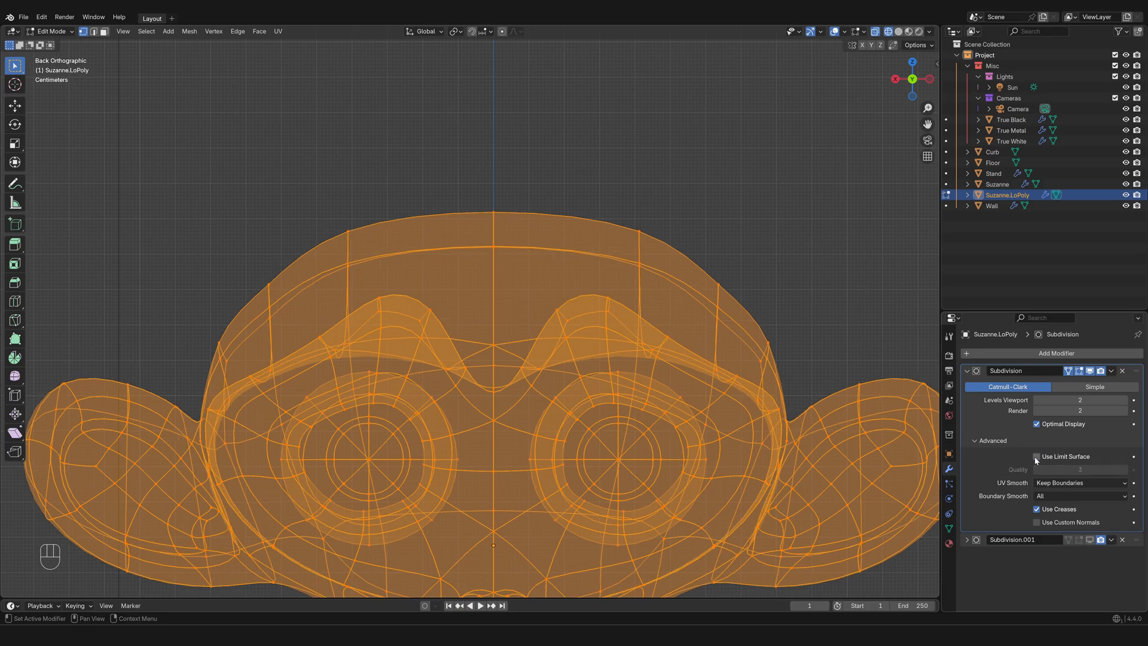
pyautogui.click(1036, 457)
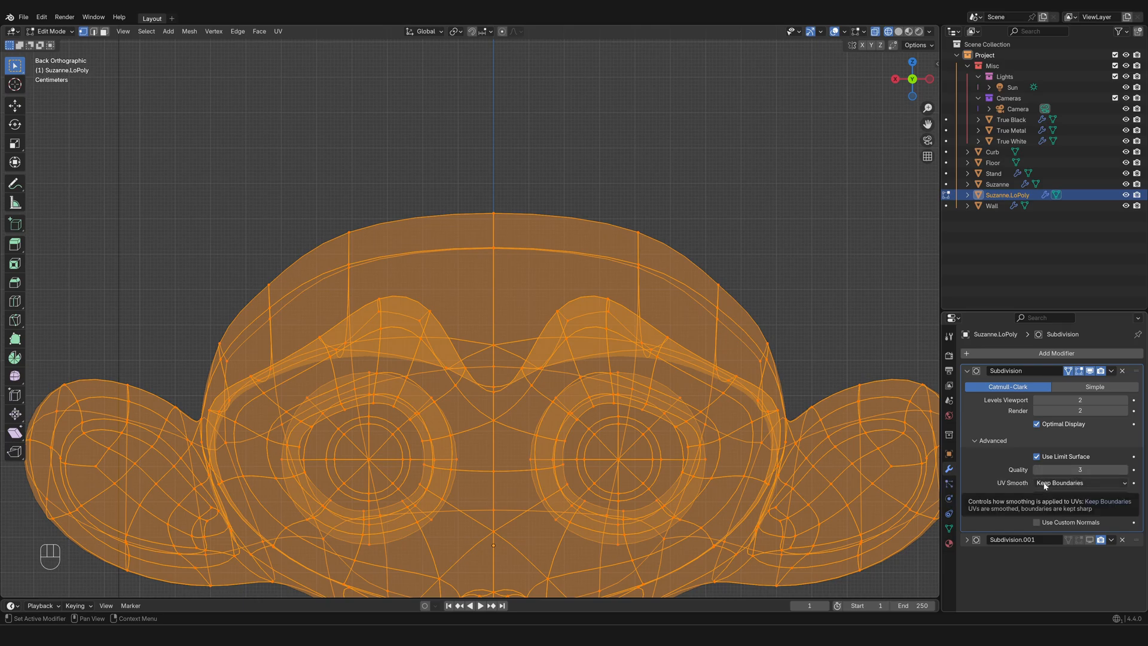
pyautogui.click(1045, 485)
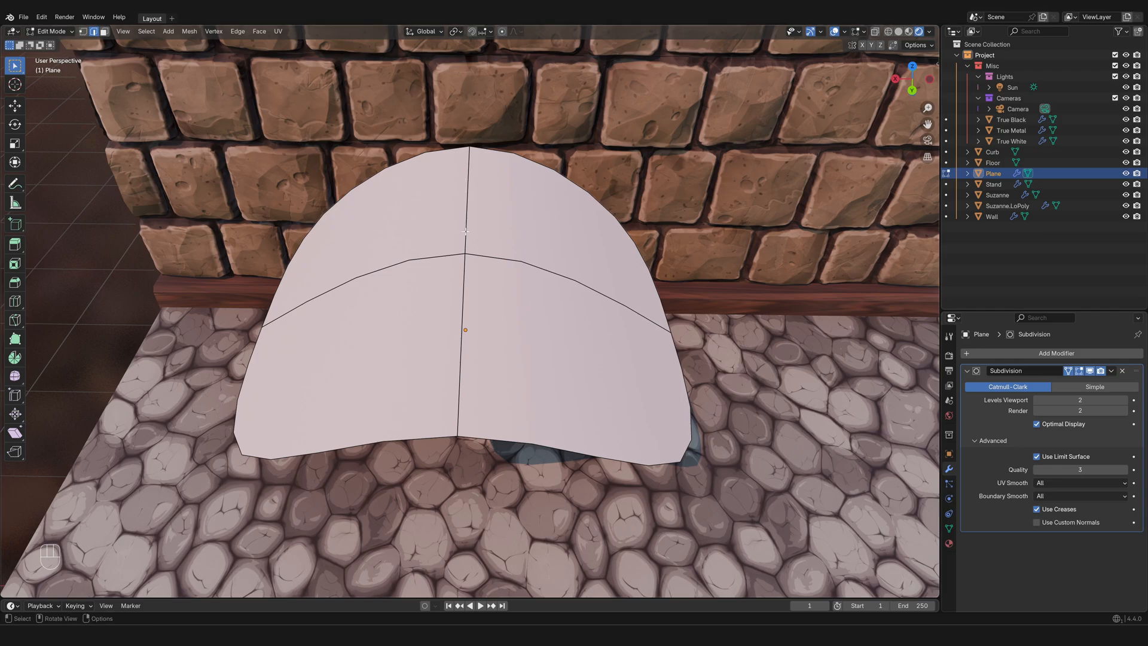
# Compare the curved plane at Levels Viewport values up to 5 and back down, and with the Simple subdivision type.
pyautogui.moveTo(463, 422); pyautogui.dragTo(505, 409, button='middle')
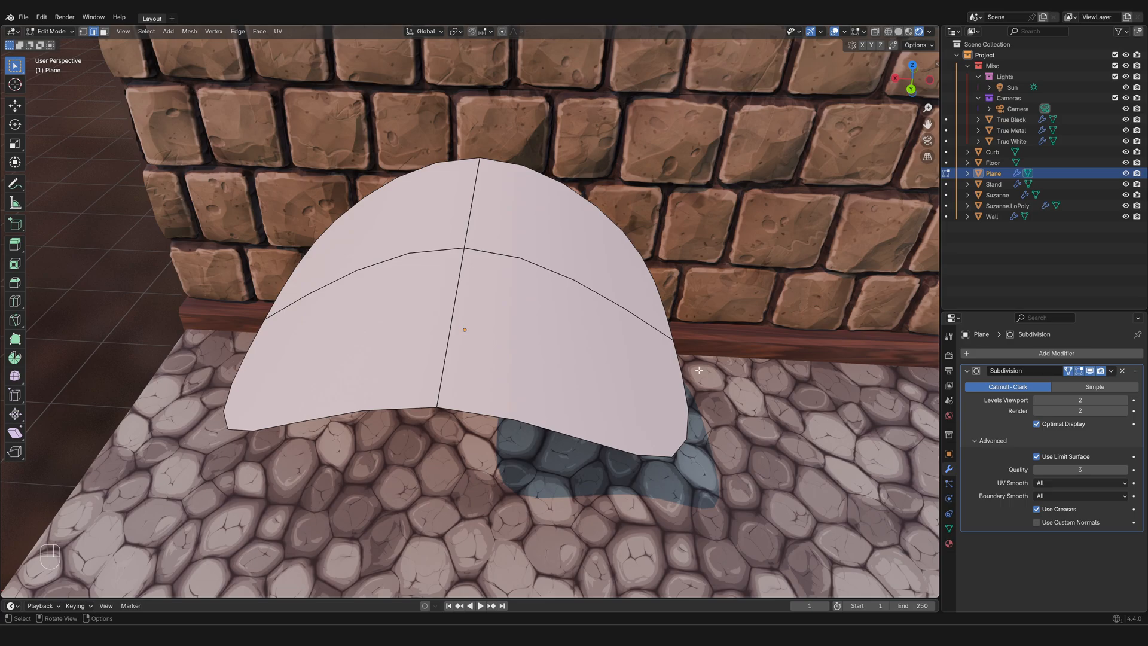
pyautogui.click(1126, 400)
pyautogui.click(1126, 400)
pyautogui.click(1126, 401)
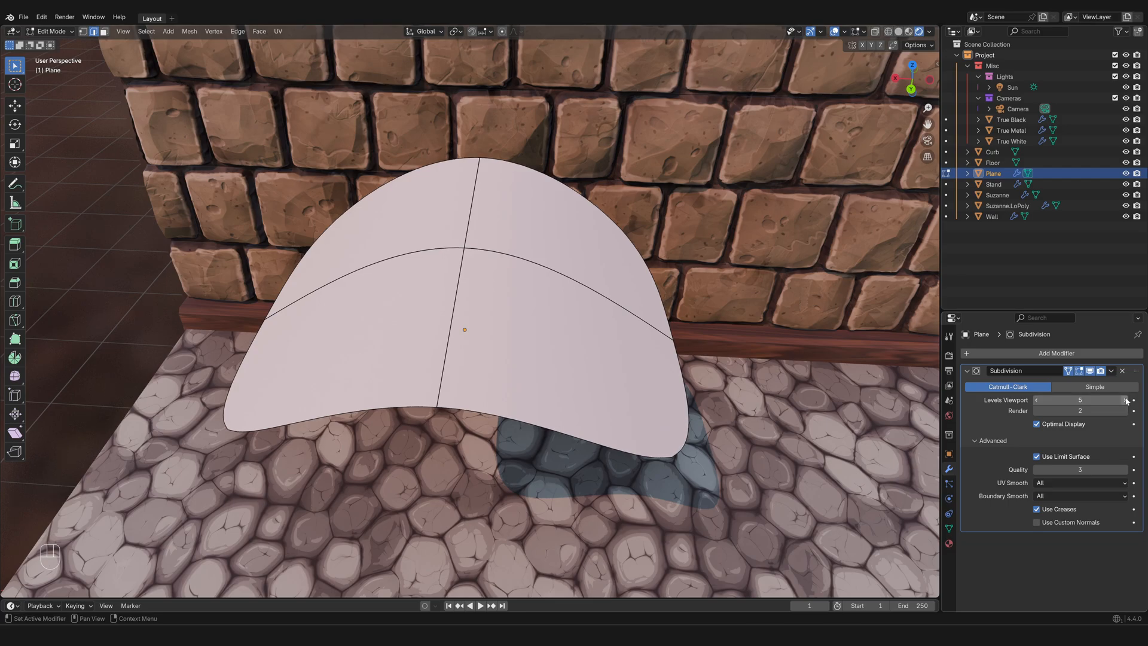
pyautogui.click(1038, 401)
pyautogui.click(1037, 400)
pyautogui.click(1037, 401)
pyautogui.click(1037, 400)
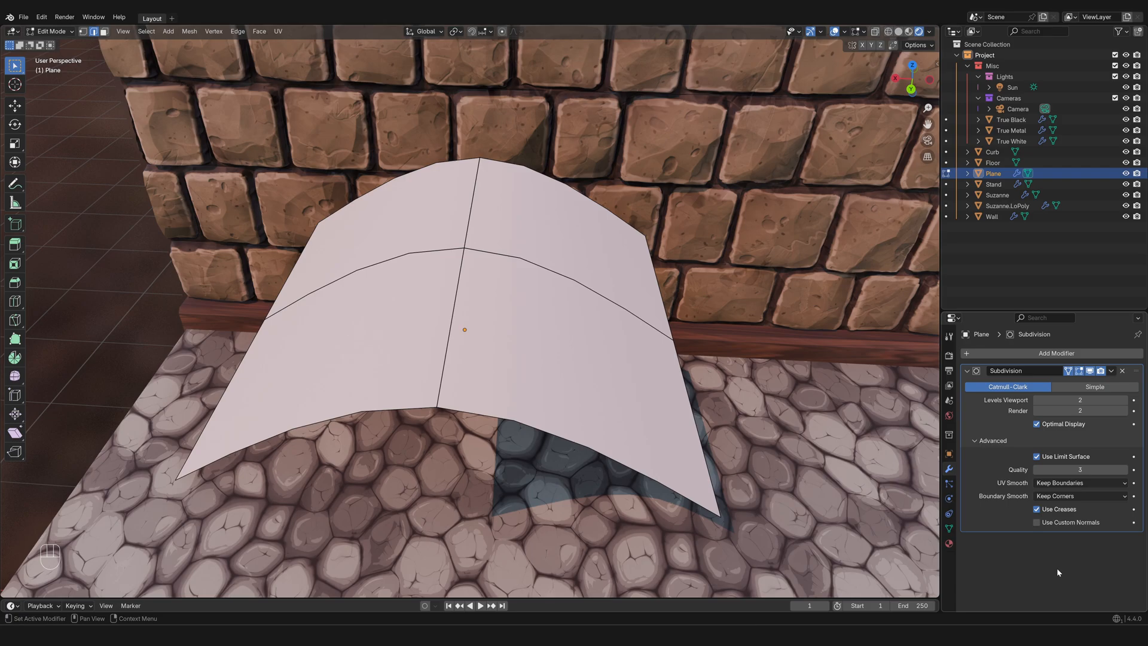
pyautogui.click(1094, 388)
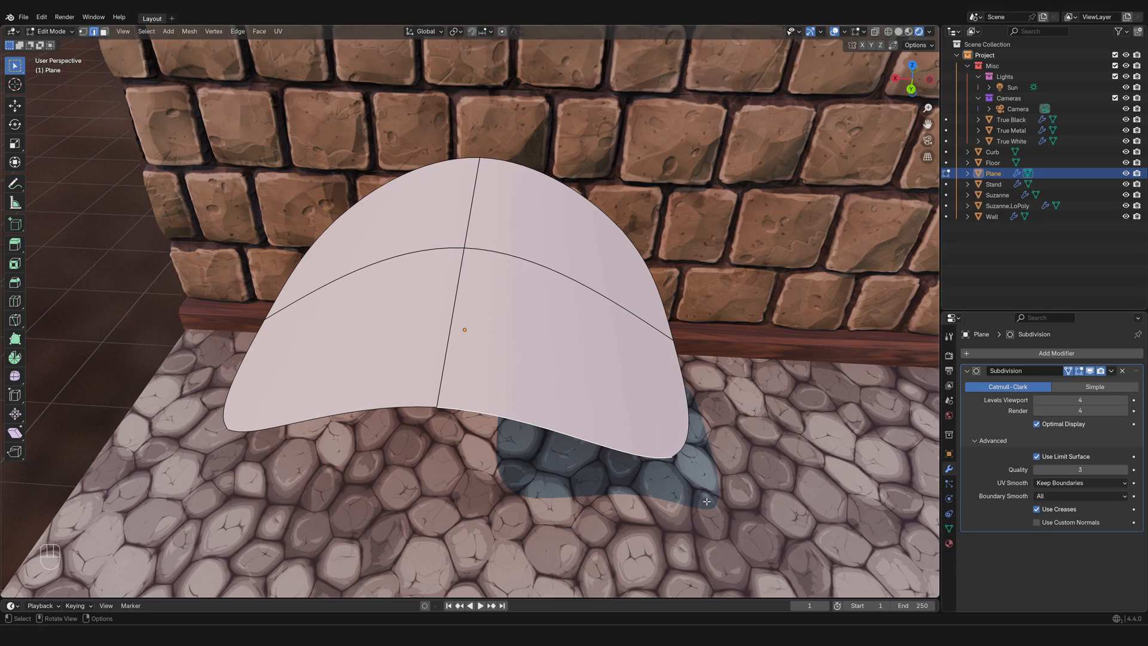
# Set Crease to 1.00 on the edges meeting at one front corner of the plane and inspect the corner in solid shading.
pyautogui.click(936, 63)
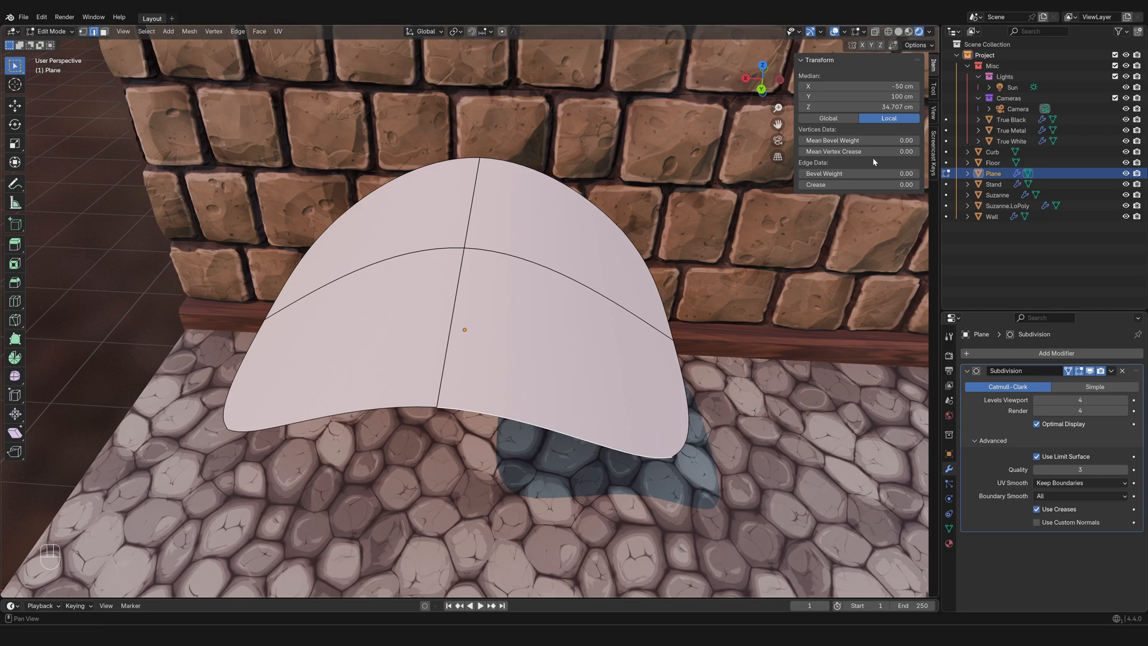
pyautogui.moveTo(821, 184); pyautogui.dragTo(868, 184)
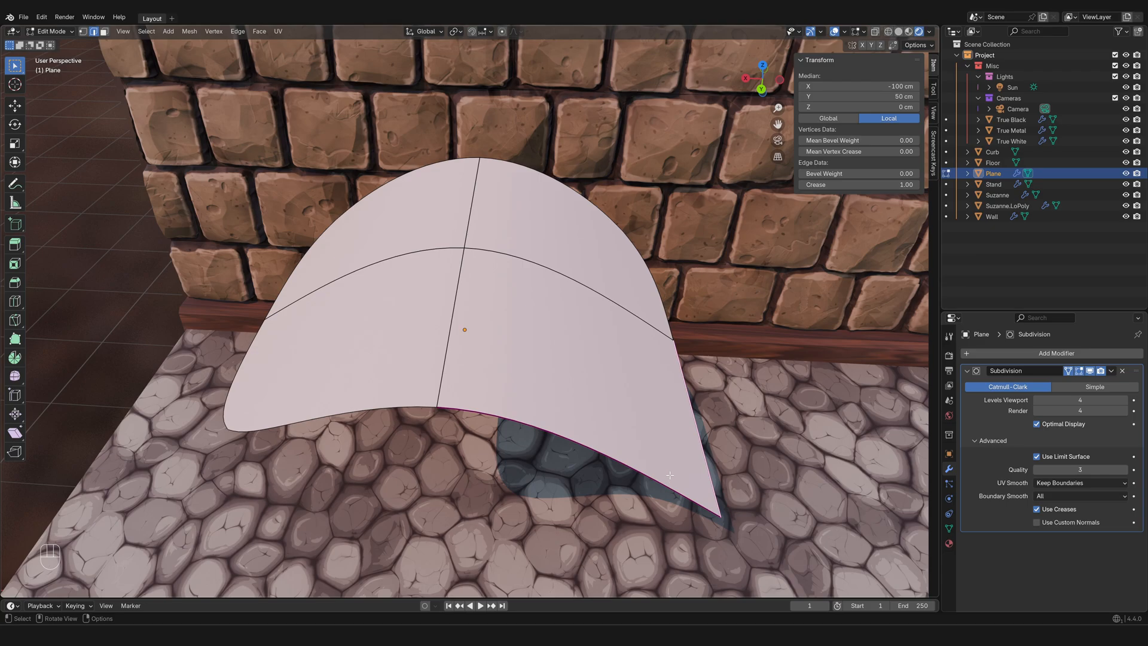
pyautogui.moveTo(670, 475); pyautogui.dragTo(831, 196, button='middle')
pyautogui.click(898, 31)
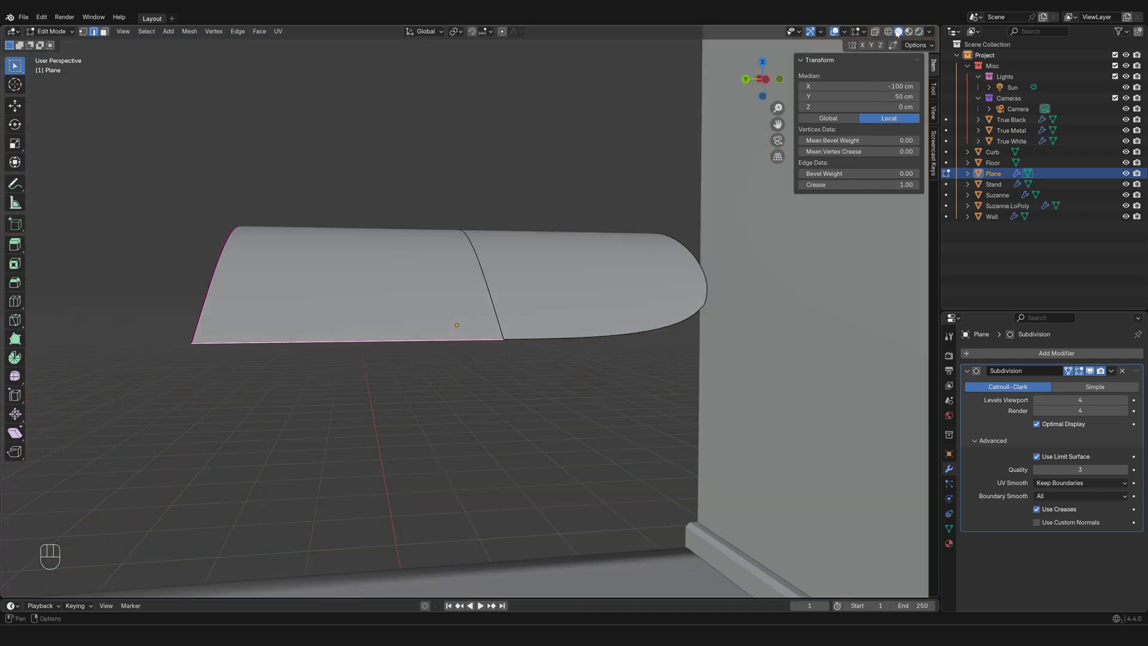
pyautogui.moveTo(583, 341); pyautogui.dragTo(551, 379, button='middle')
pyautogui.click(554, 379)
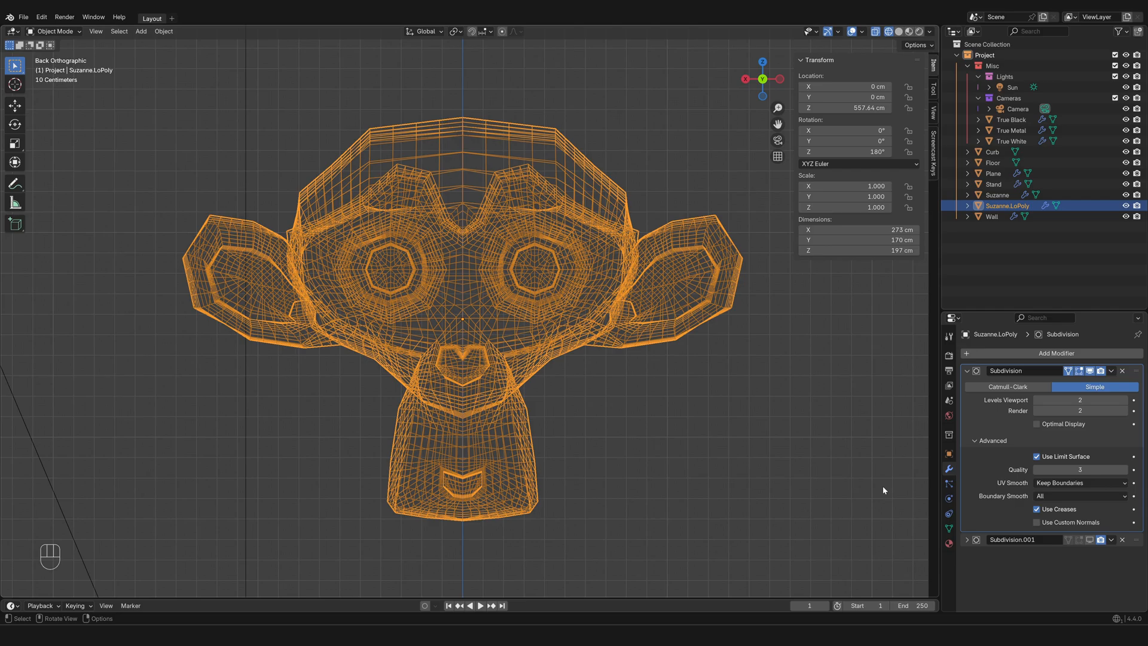
# Compare the monkey head's wireframe with the Simple Subdivision modifier's viewport display off and on.
pyautogui.click(1089, 371)
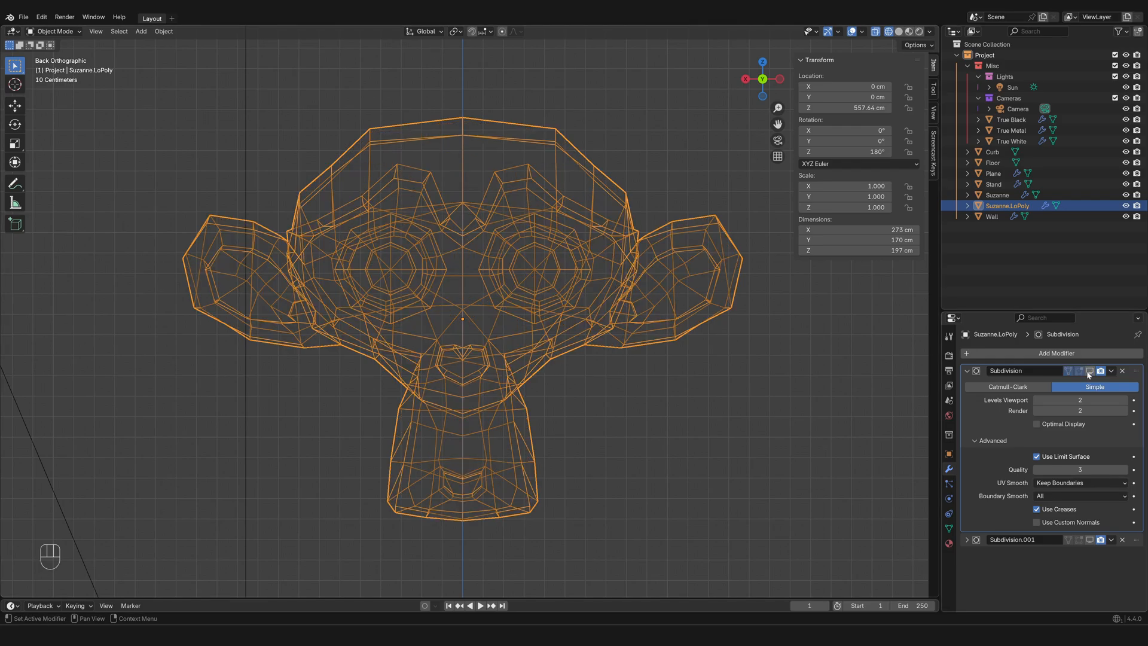
pyautogui.click(1089, 371)
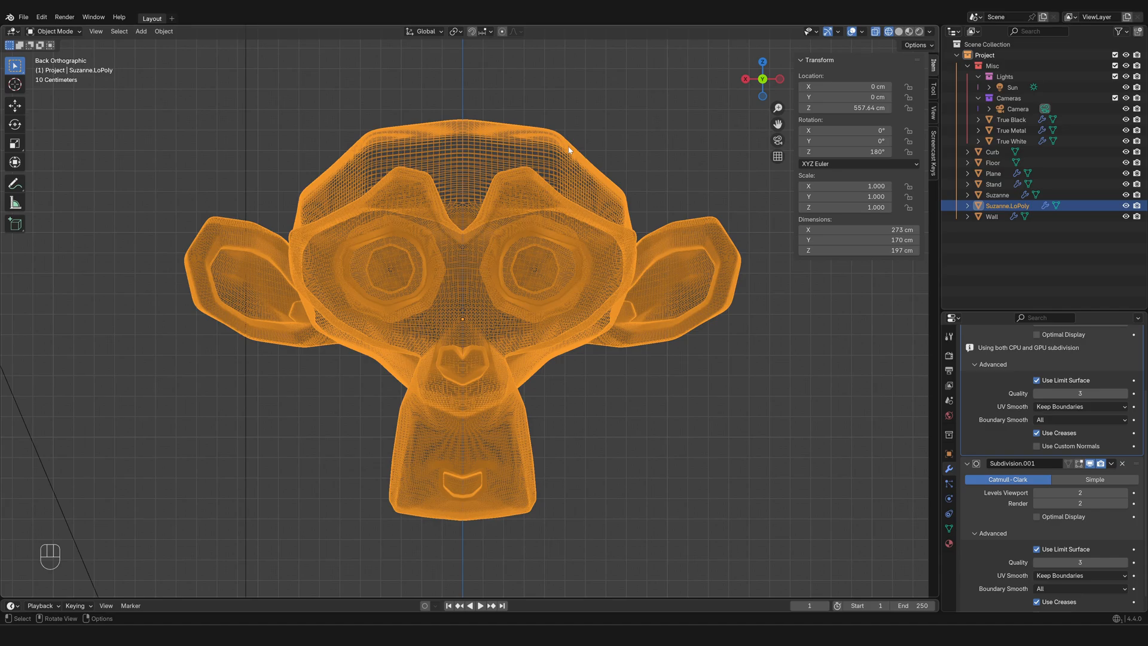
# Collapse both Subdivision modifiers on the monkey head and reopen the first one to review its subdivision type.
pyautogui.click(968, 371)
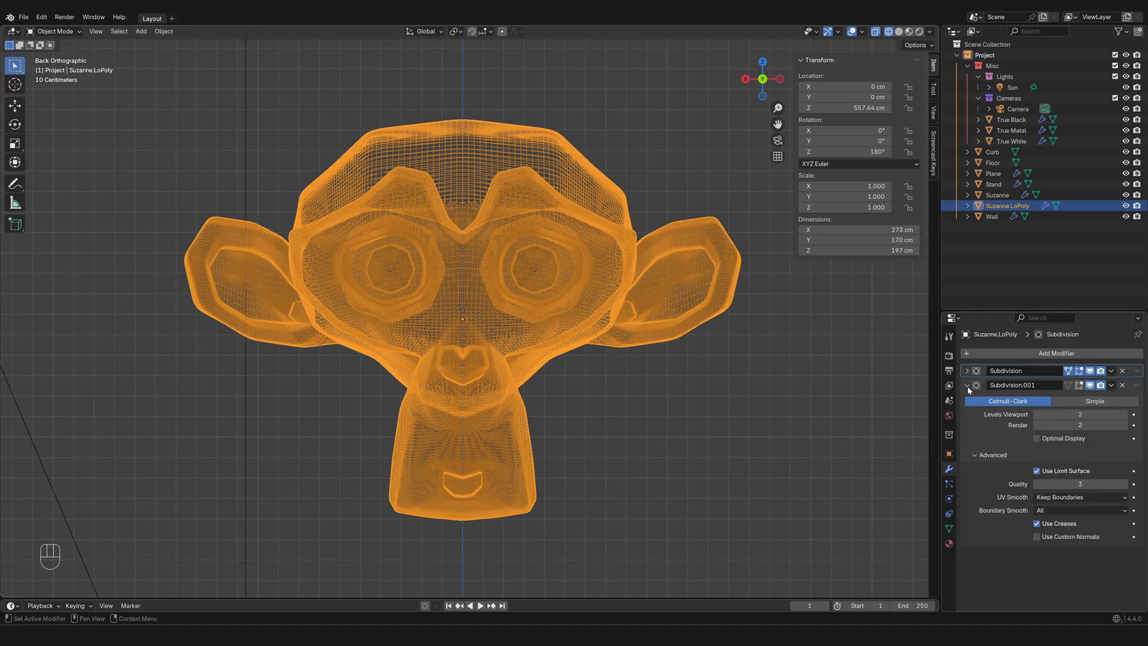
pyautogui.click(968, 386)
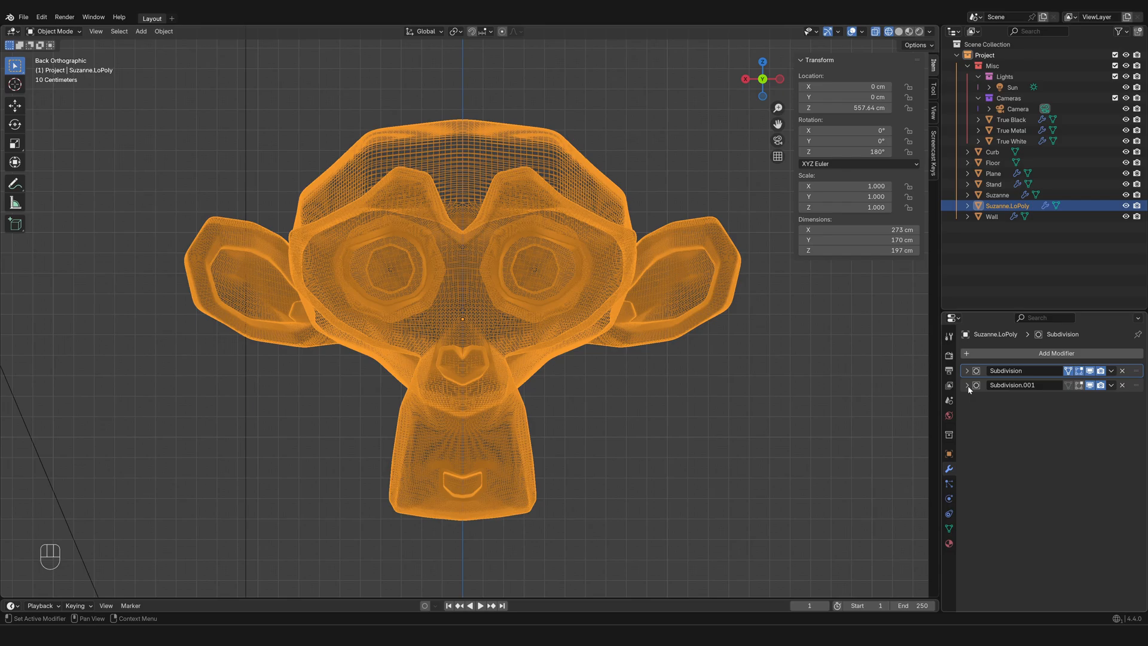
pyautogui.click(967, 371)
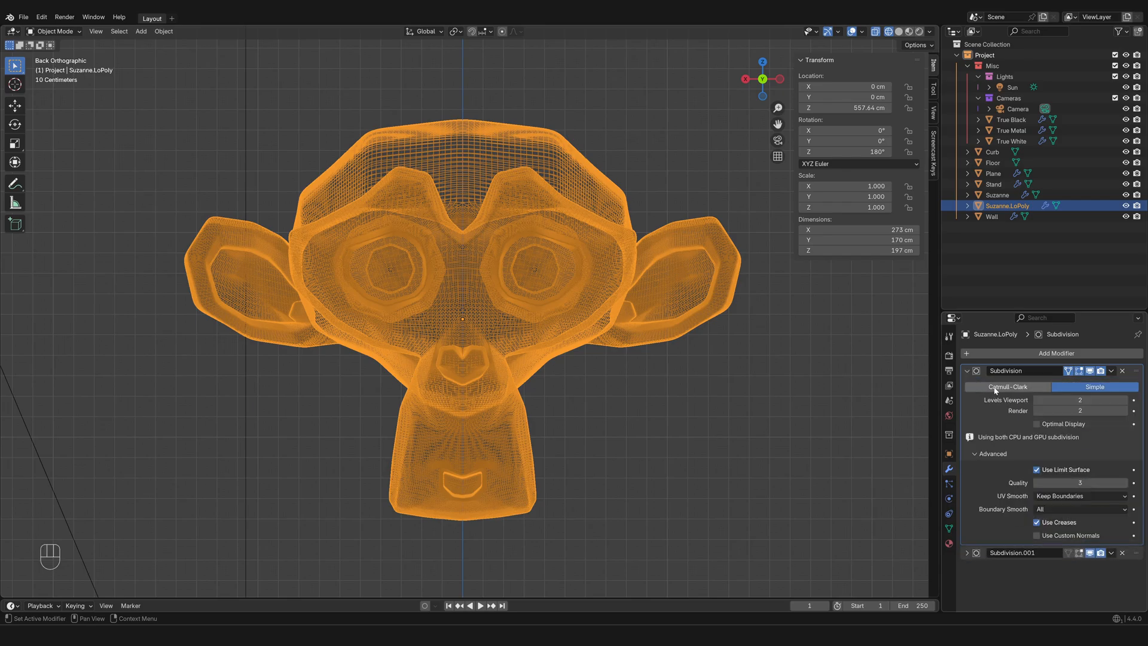
pyautogui.click(996, 387)
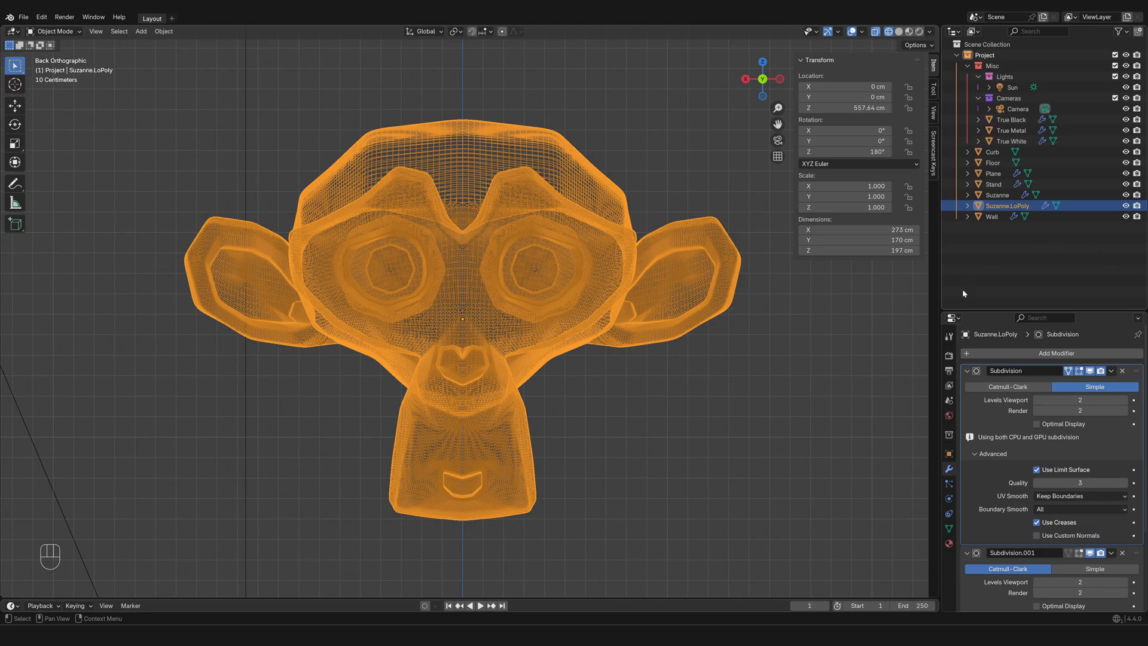
# Collapse both modifiers and move Subdivision.001 above Subdivision in the monkey head's modifier stack.
pyautogui.click(967, 371)
pyautogui.click(968, 385)
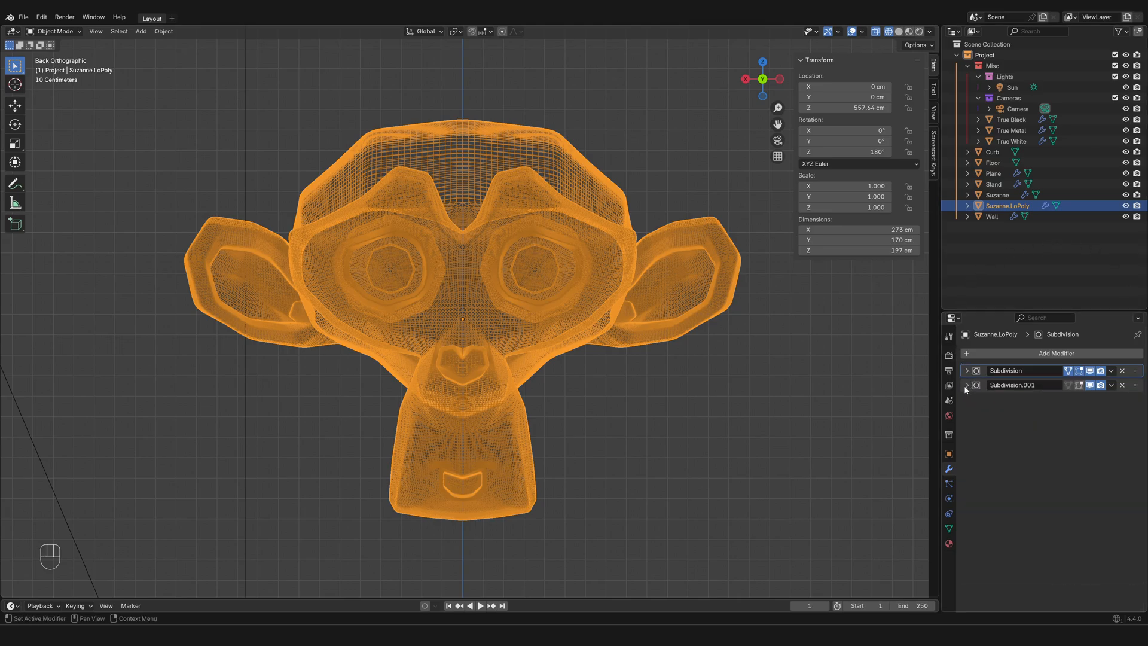
pyautogui.moveTo(1137, 390); pyautogui.dragTo(1132, 371)
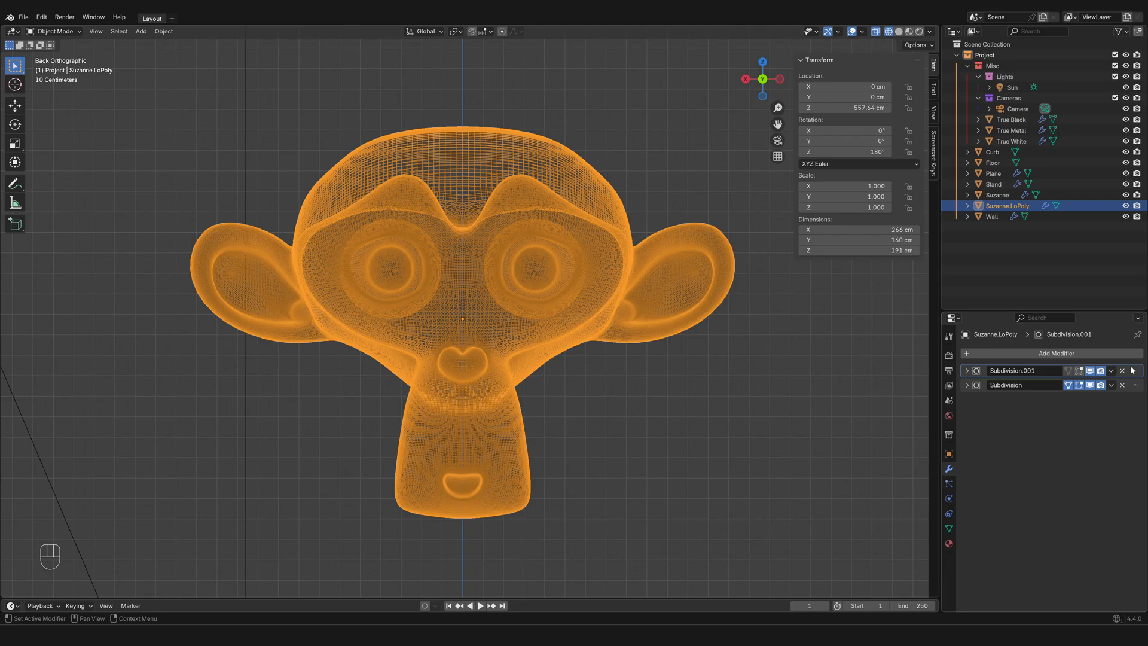
# Compare the head with the Subdivision modifier's viewport display off and on, and expand both modifiers to review their settings.
pyautogui.click(1089, 386)
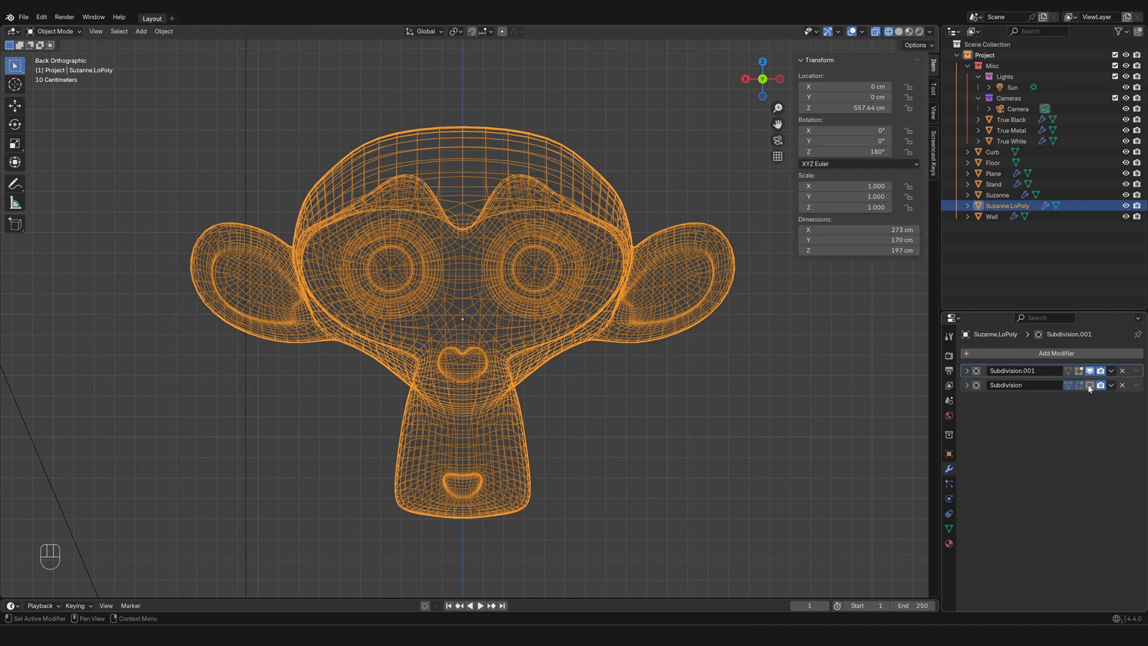
pyautogui.click(1090, 386)
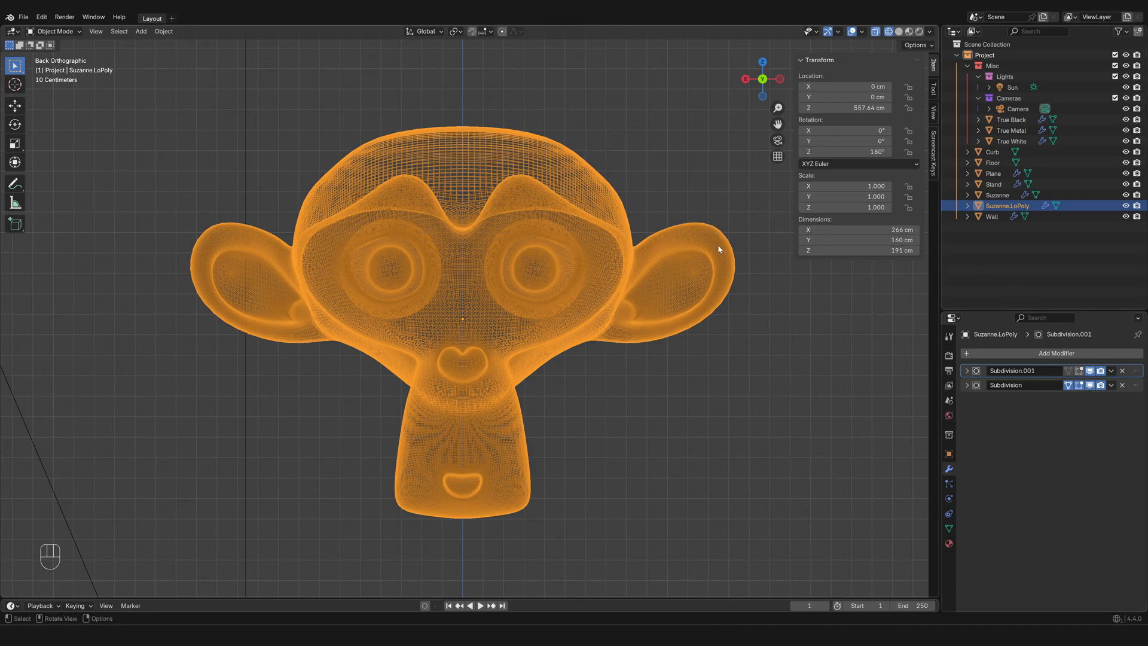
pyautogui.click(967, 370)
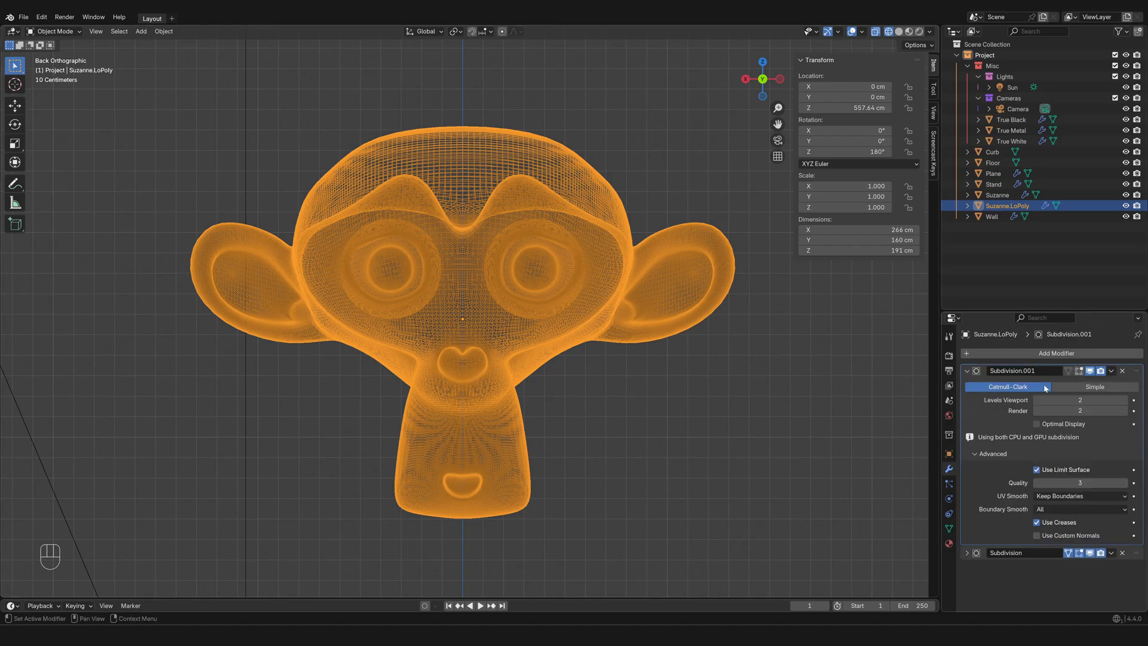
pyautogui.click(968, 552)
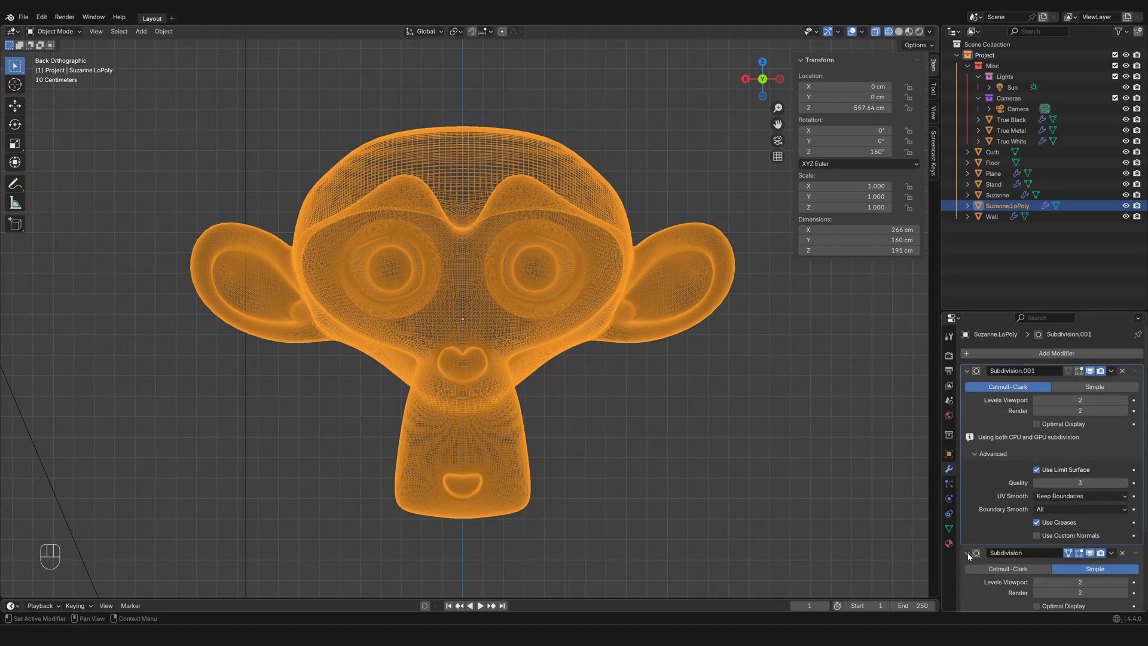